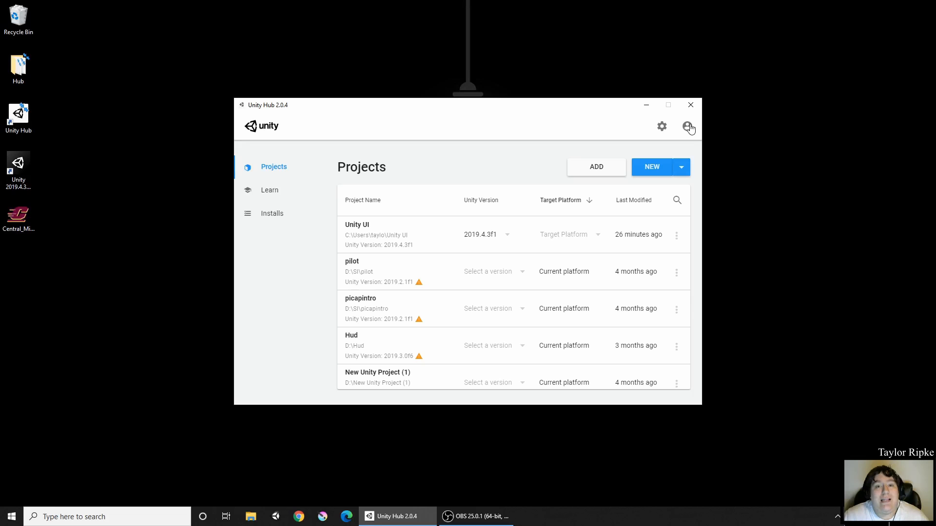
Step: Sign in to a Unity ID in Unity Hub with the account e-mail and password
click(688, 126)
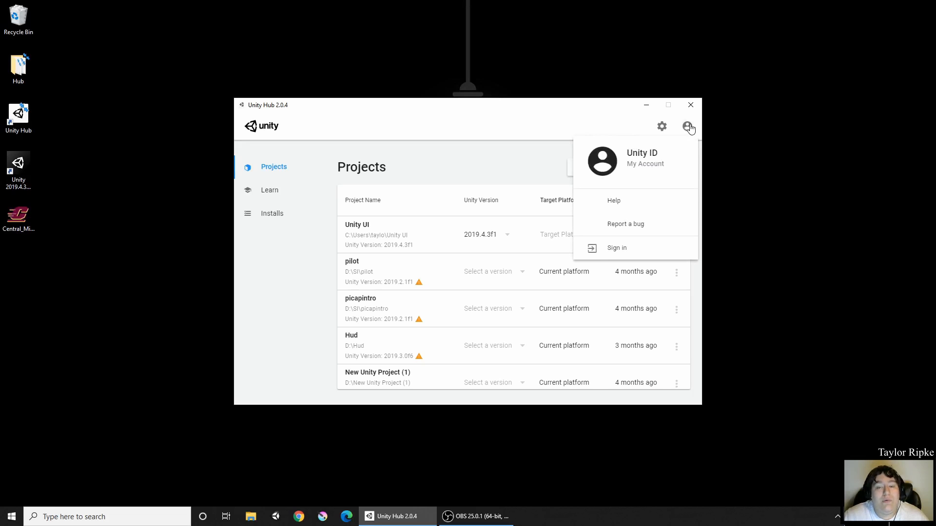
click(608, 257)
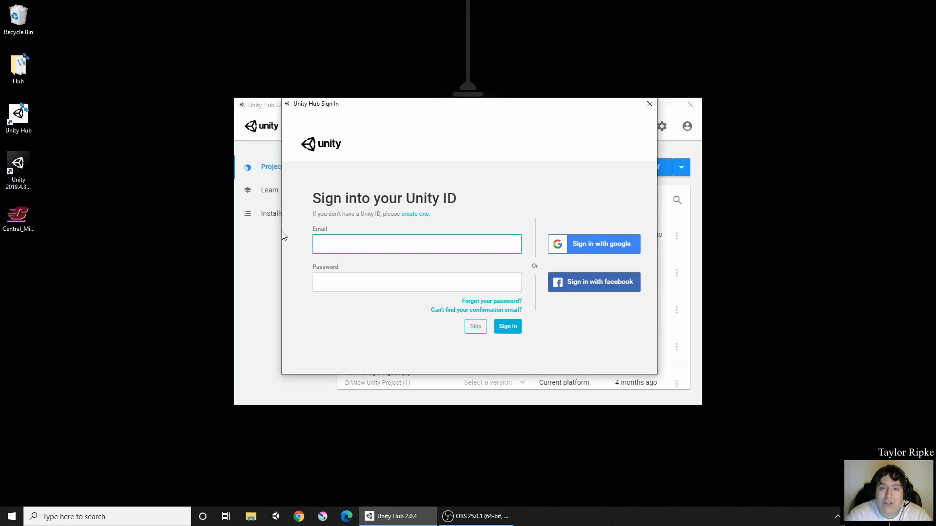
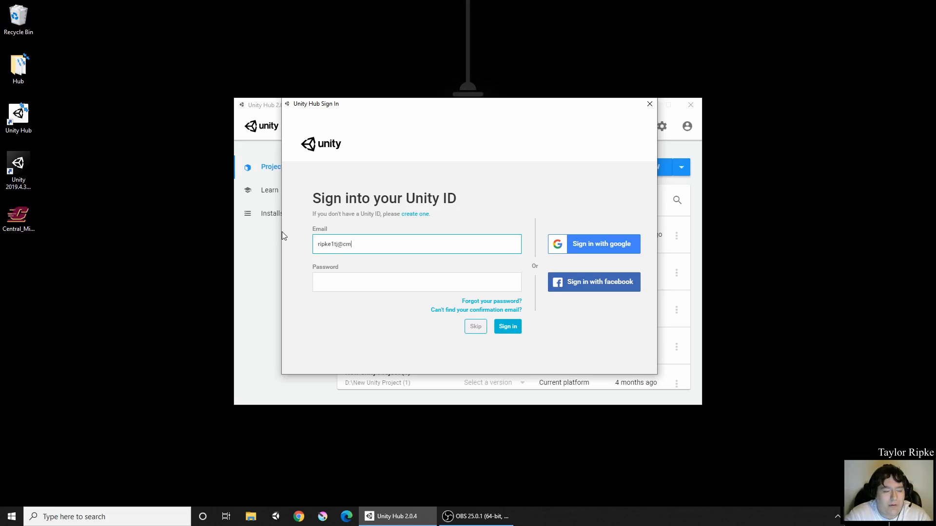
key(Tab)
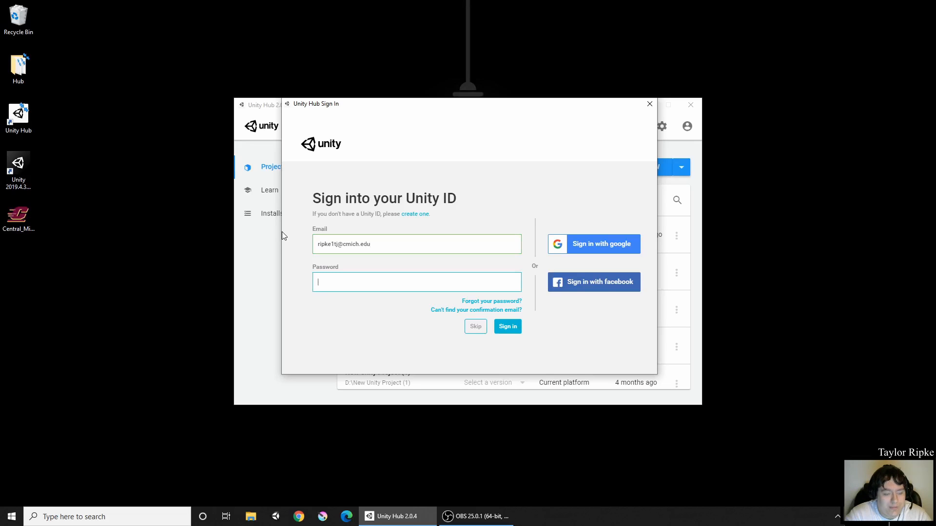
text(••••••••)
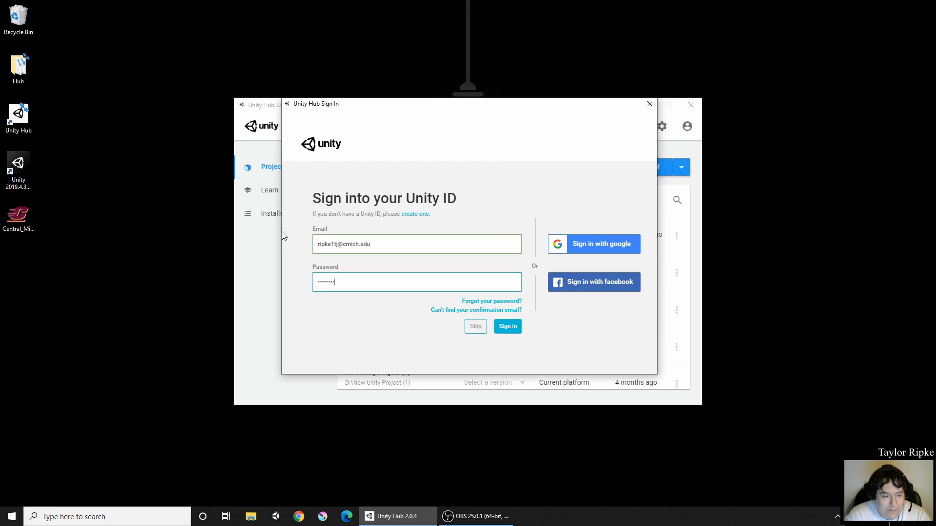
key(Return)
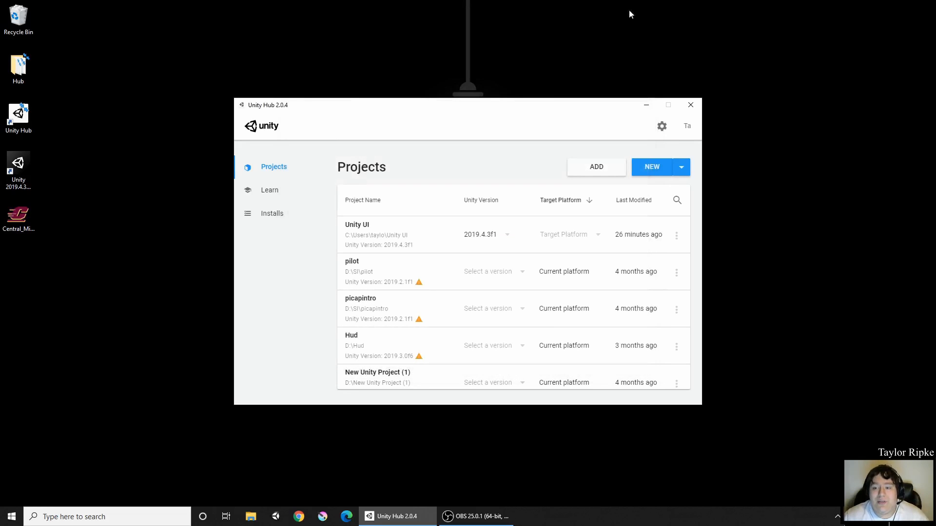
Step: Confirm the account is signed in, then launch the Unity UI project from the Projects list
click(688, 126)
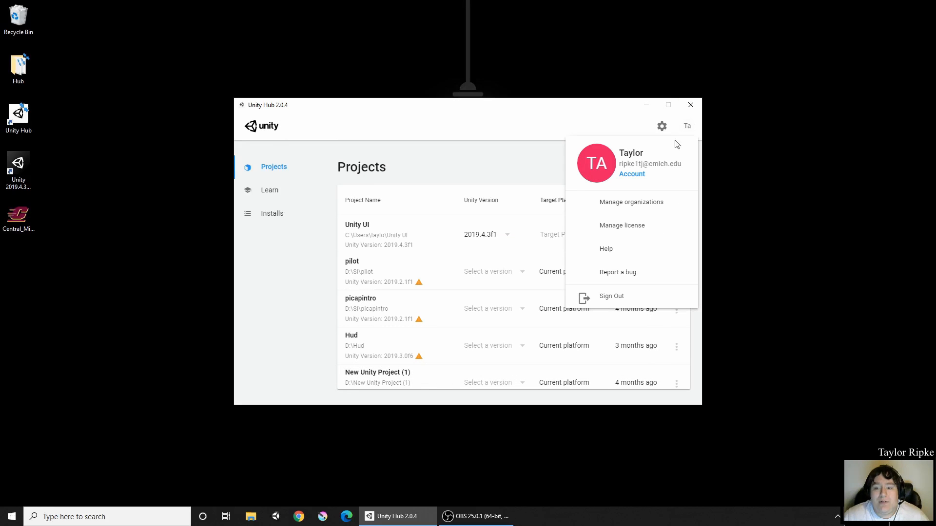
click(675, 143)
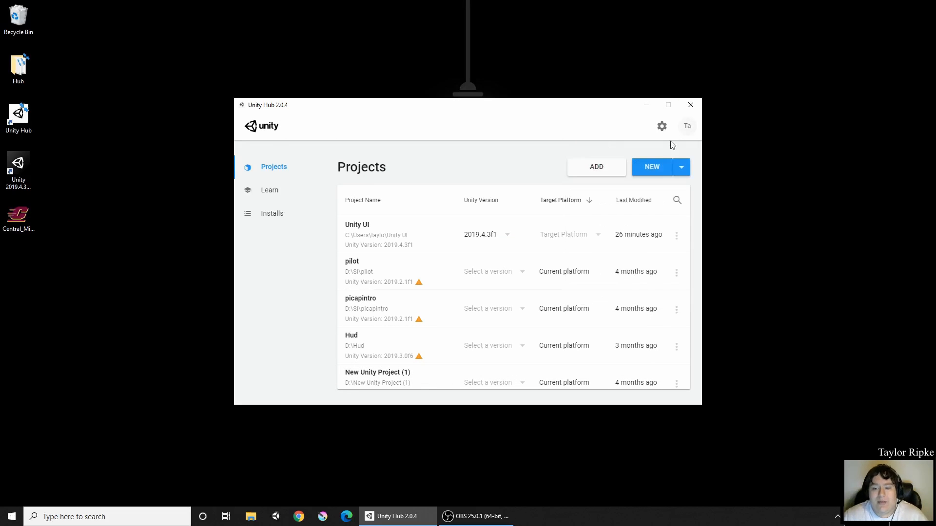
click(428, 239)
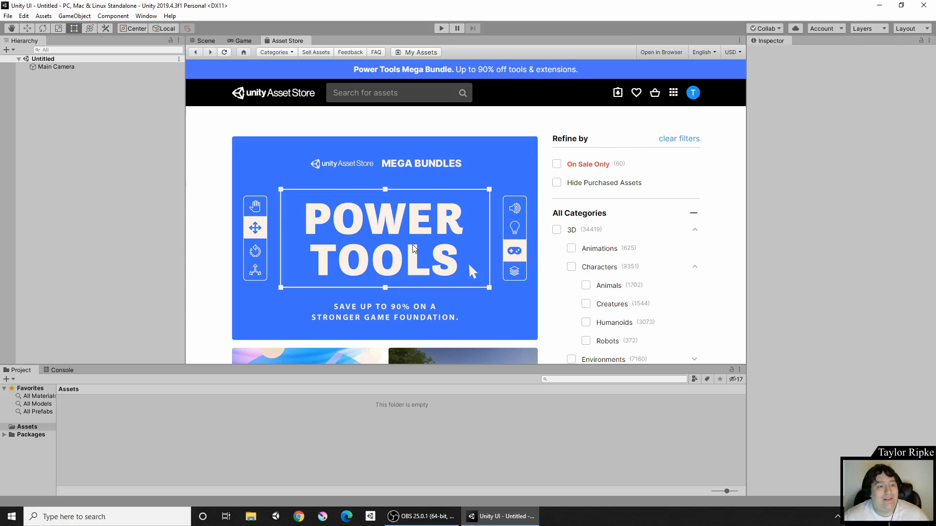
Step: Revert all editor window layouts to factory settings from the Layout menu
click(205, 41)
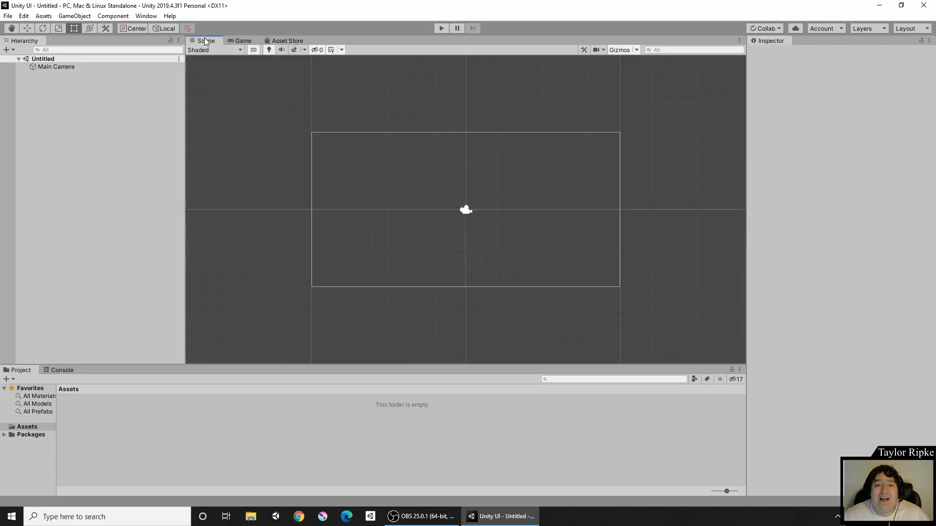
click(277, 43)
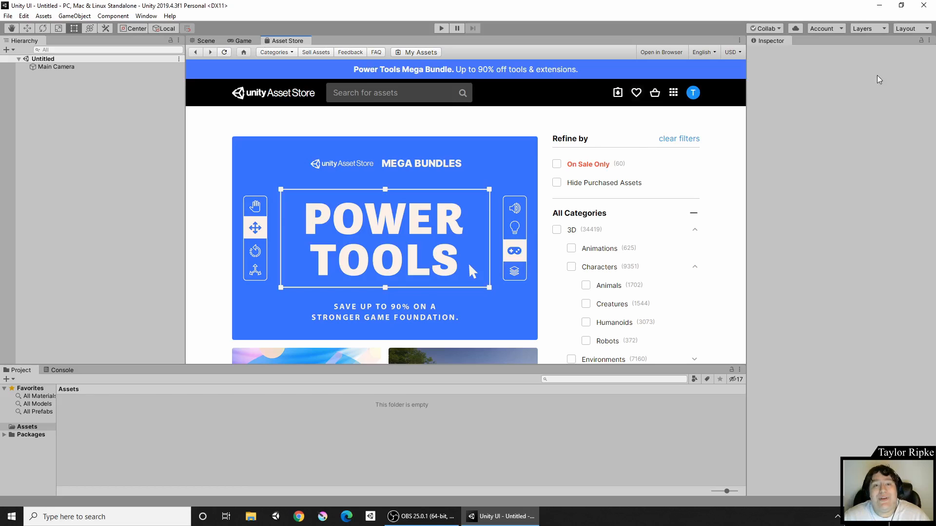
click(923, 29)
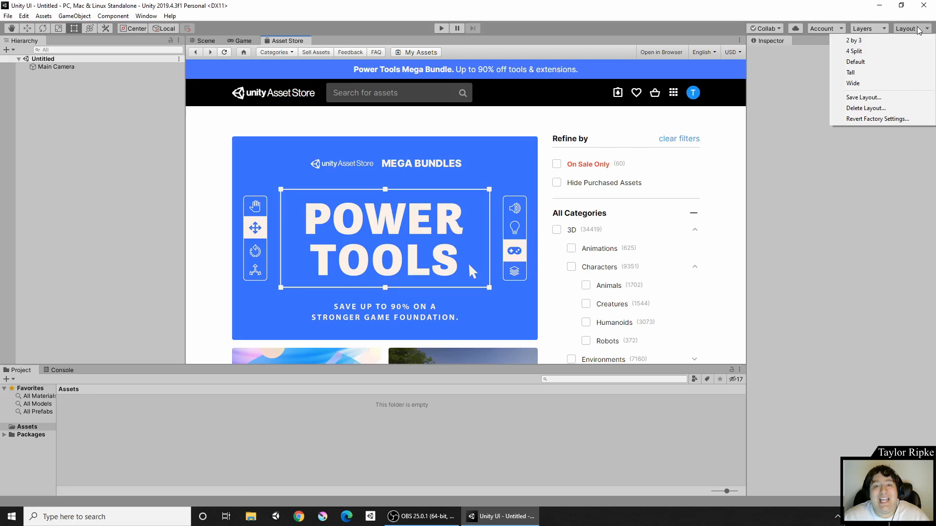
click(871, 119)
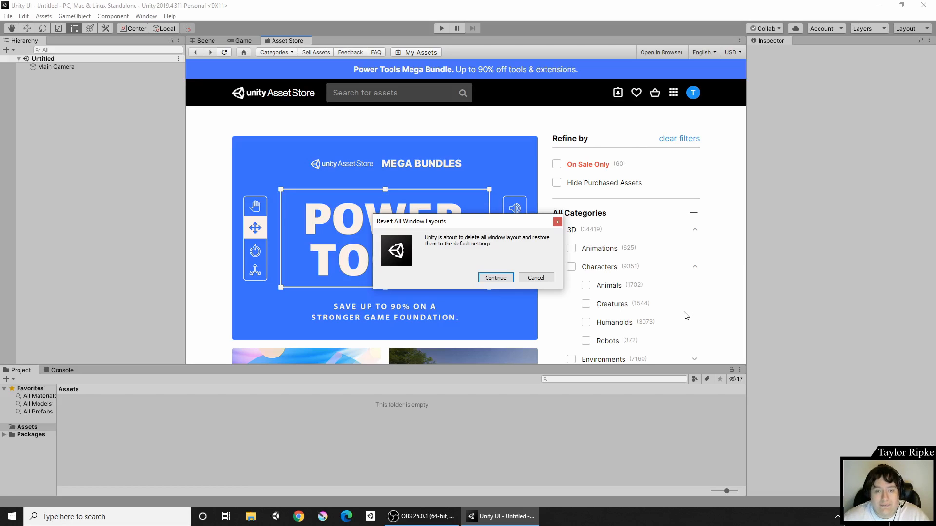
click(493, 278)
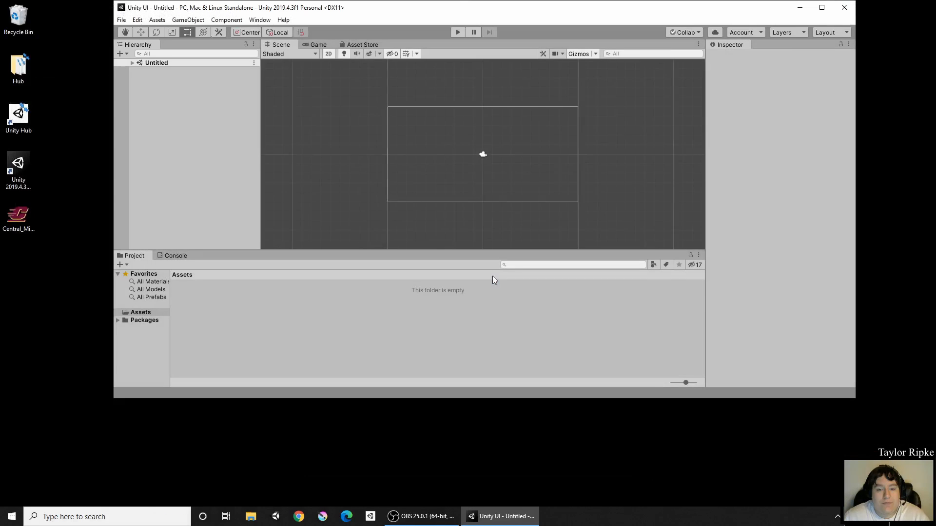
Step: Maximise the editor and enlarge the Asset Store view to nearly full height
click(826, 7)
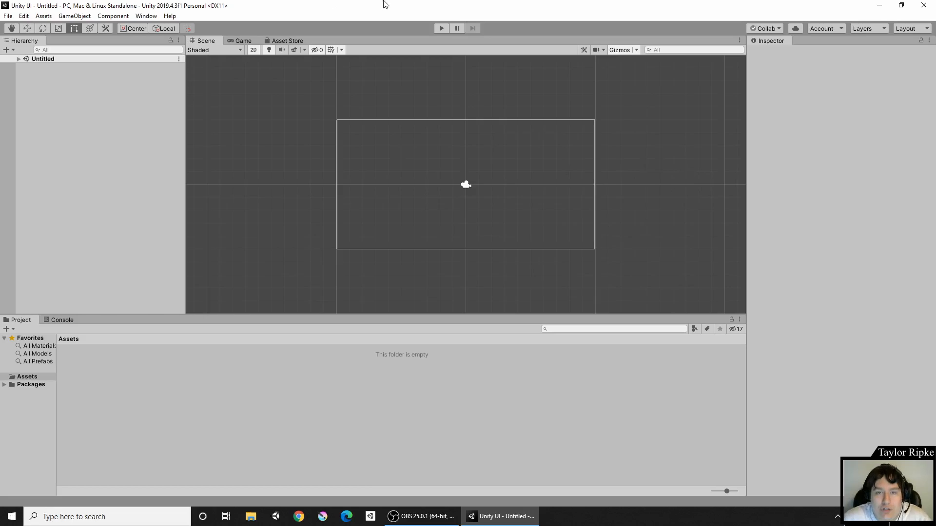
click(285, 41)
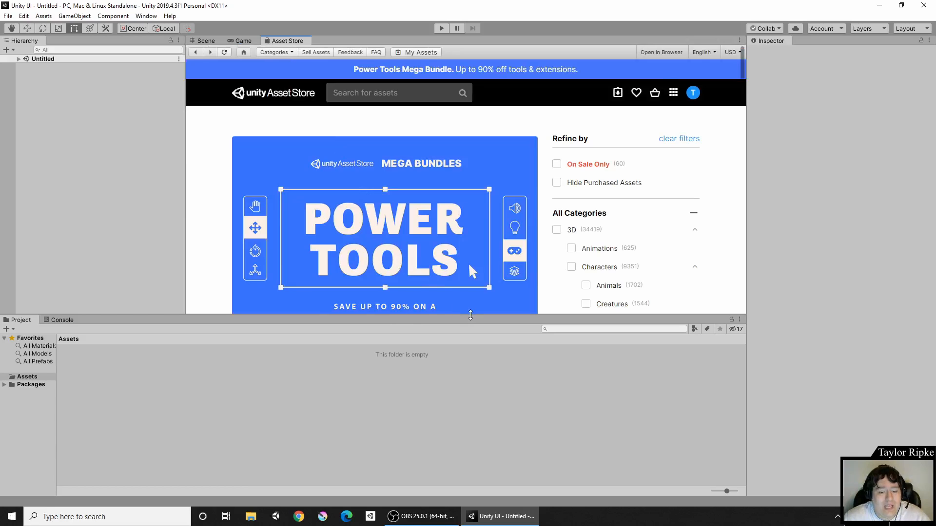
drag(470, 315, 467, 449)
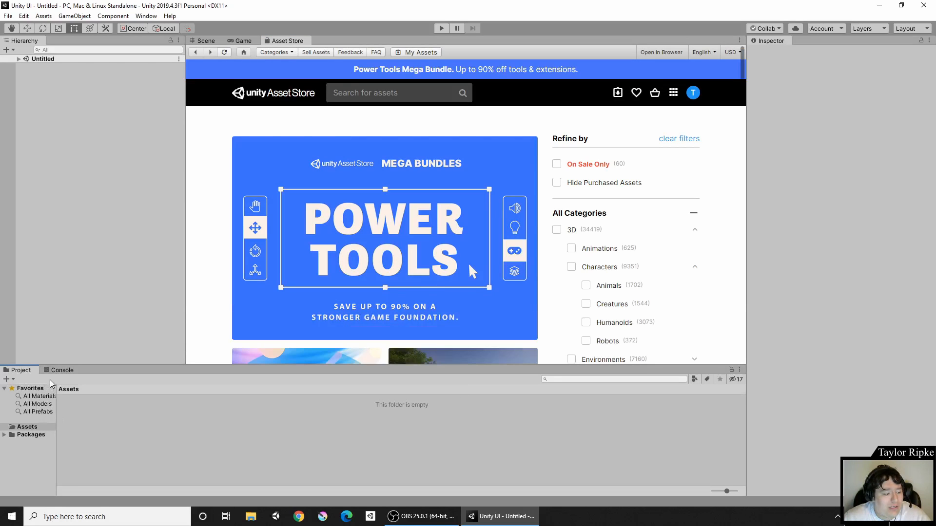
Step: Dock the Console and Project panels as tabs beside the Hierarchy
drag(51, 367, 60, 37)
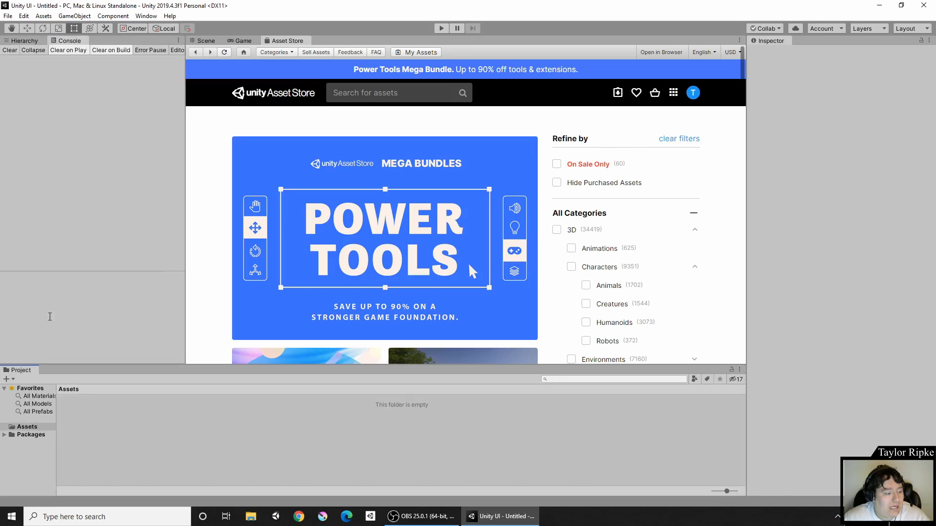
drag(31, 371, 78, 49)
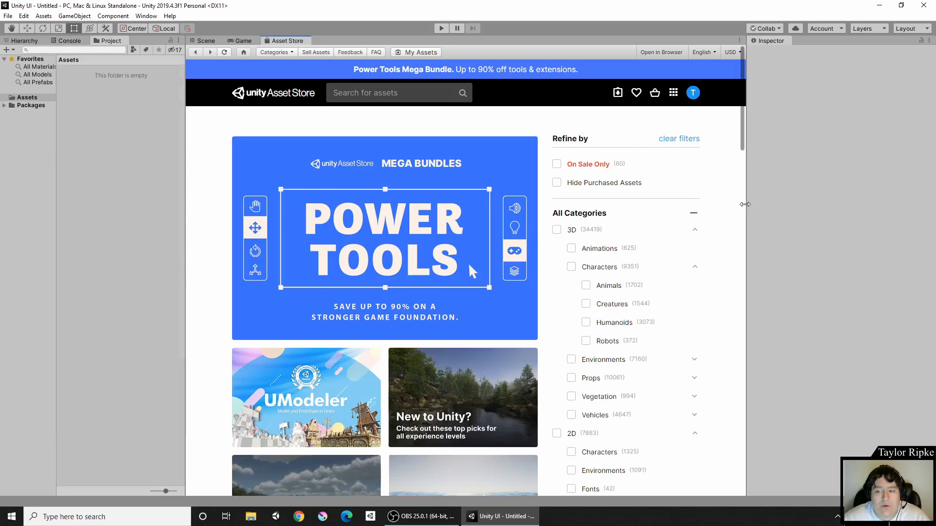
right_click(795, 220)
click(844, 161)
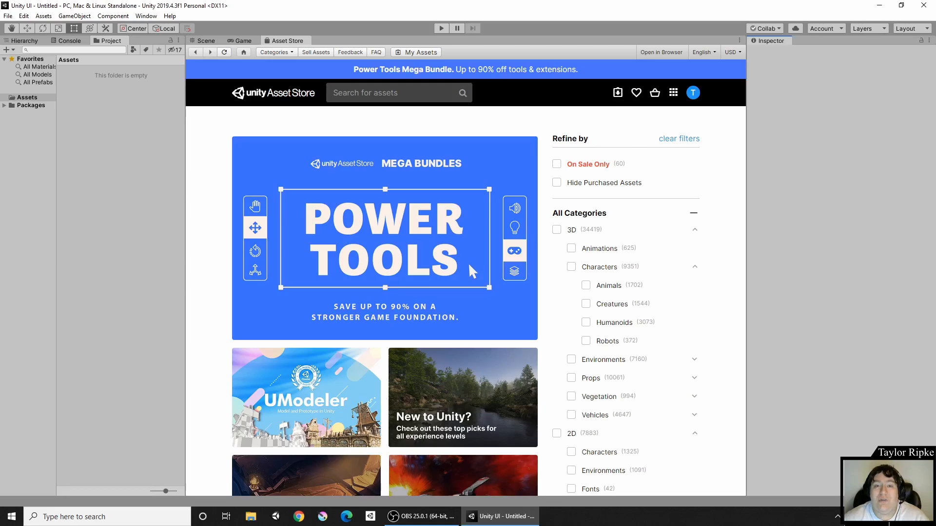
Step: Scroll the Asset Store page down toward the 2D category filter
mouse_move(502, 516)
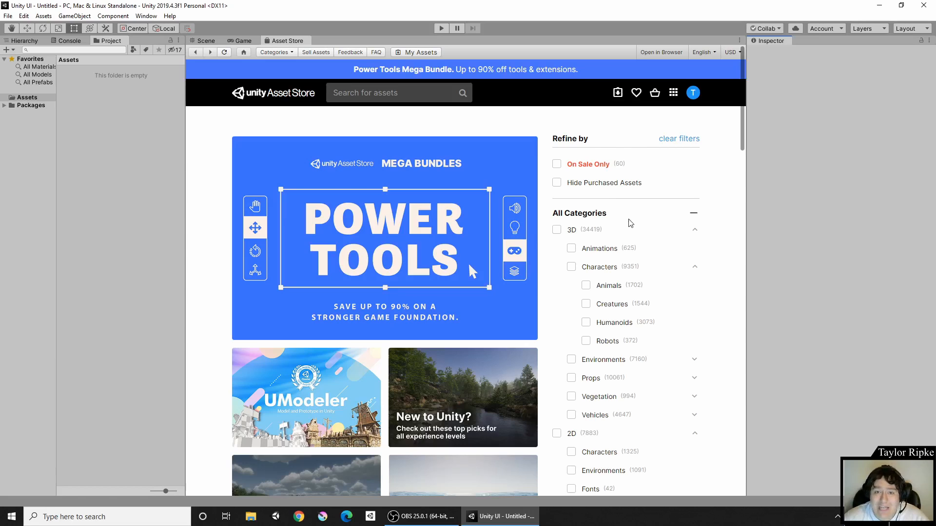
scroll(633, 214, down, 4)
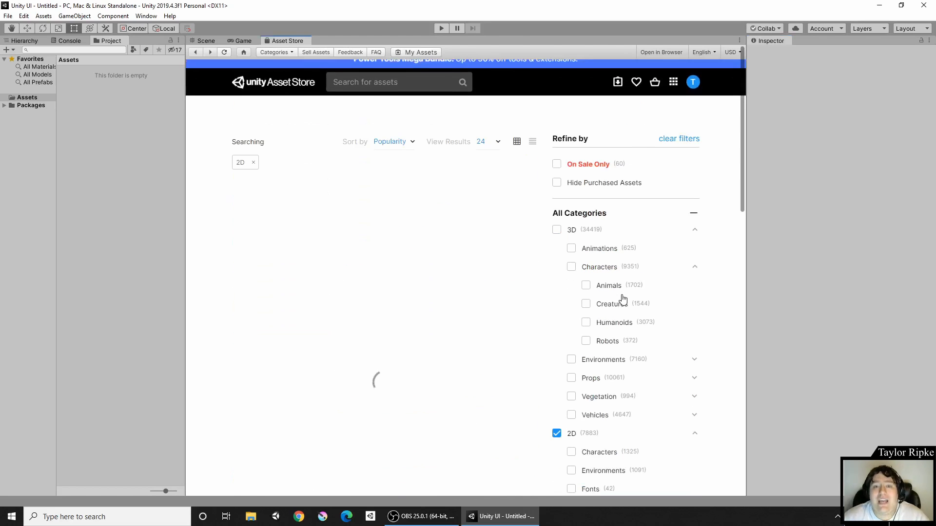
Step: Filter the Asset Store to the 2D Environments category
scroll(625, 292, down, 2)
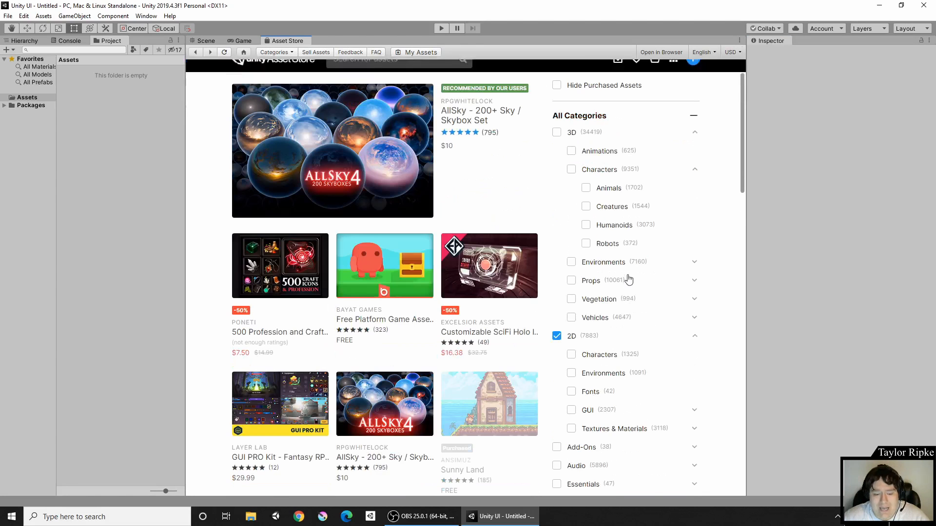
scroll(629, 279, down, 2)
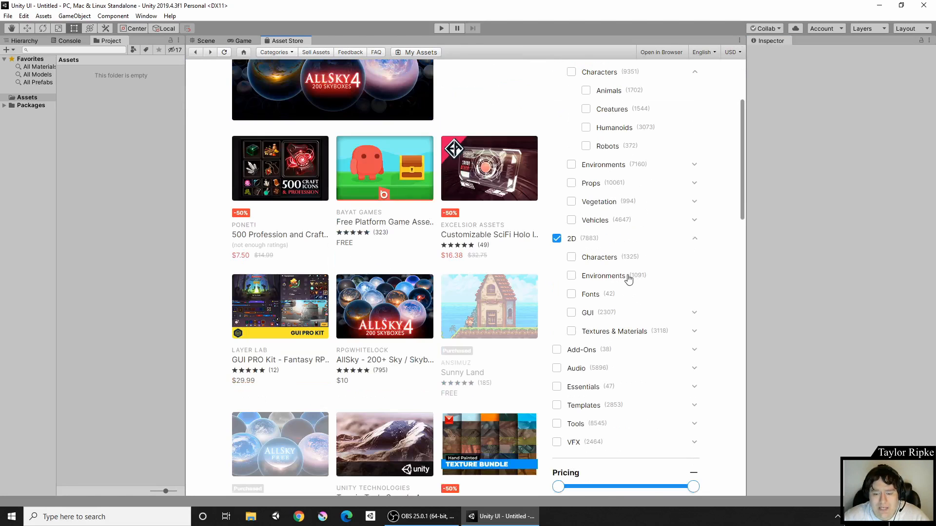
click(572, 276)
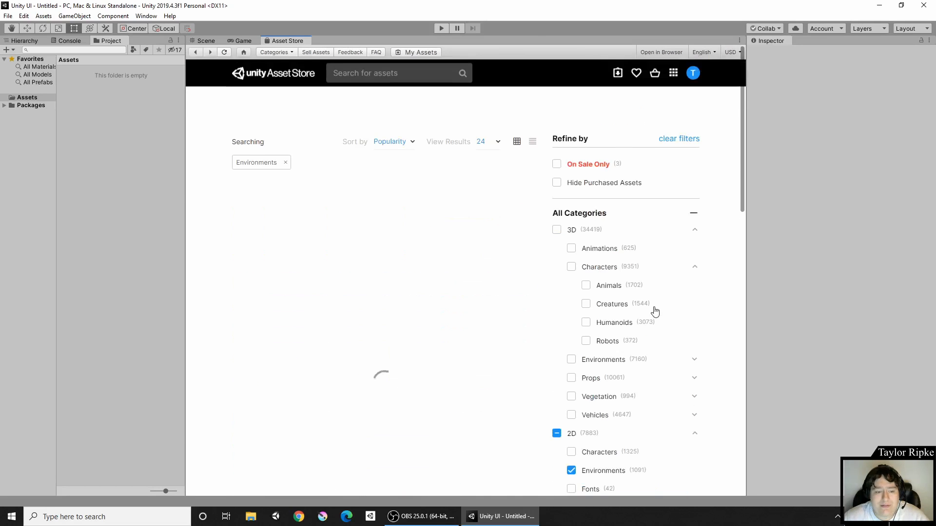
Step: Limit the 2D Environments results to free assets only
scroll(636, 295, down, 2)
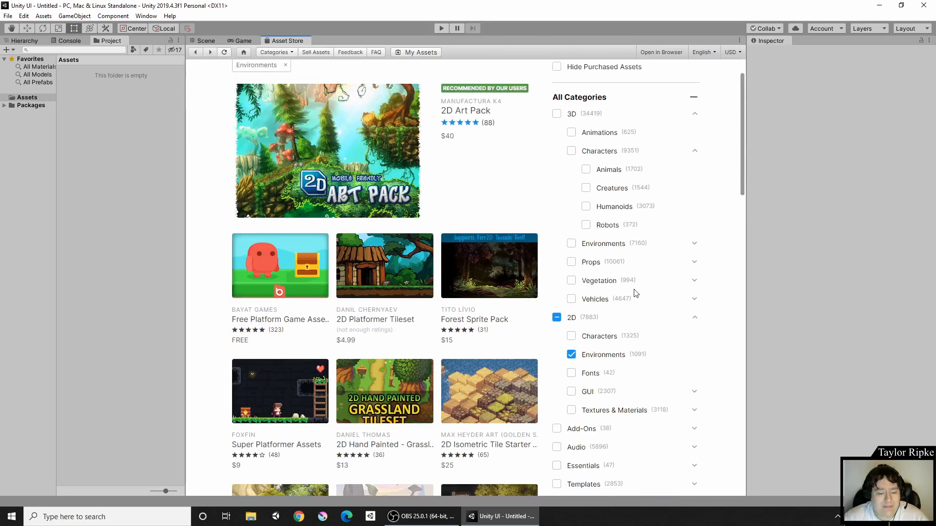
scroll(636, 294, down, 5)
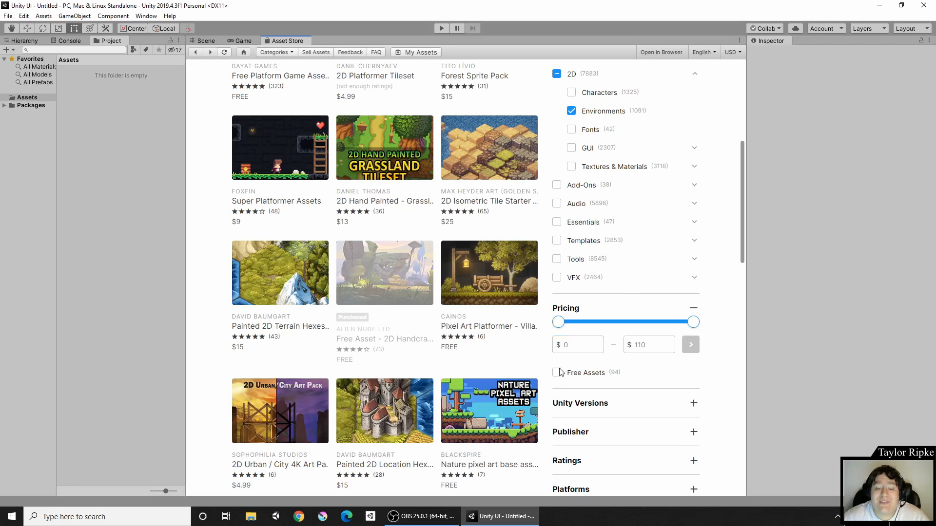
scroll(558, 360, down, 1)
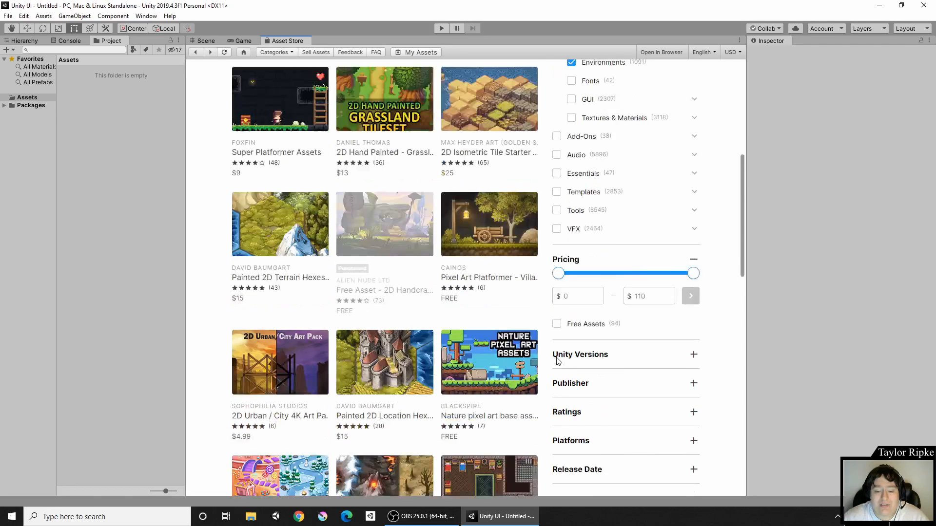
scroll(558, 361, down, 1)
click(556, 276)
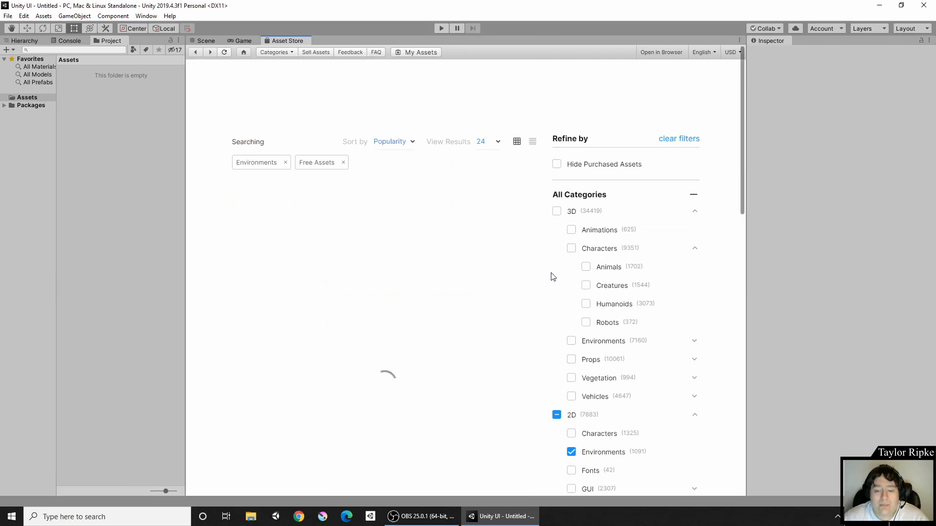
Step: Browse the free results and open the Free Game Items product page
scroll(505, 243, down, 3)
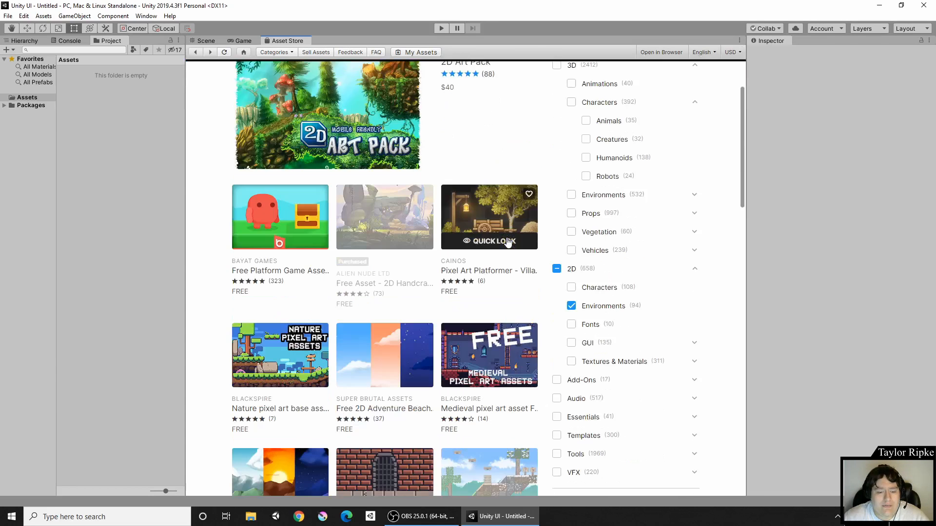
scroll(507, 243, down, 2)
scroll(472, 176, down, 4)
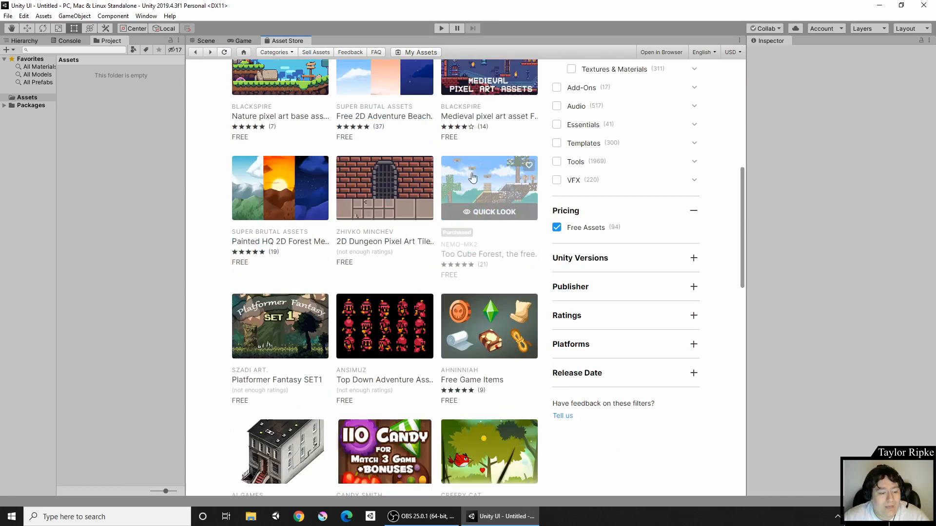
scroll(505, 138, down, 4)
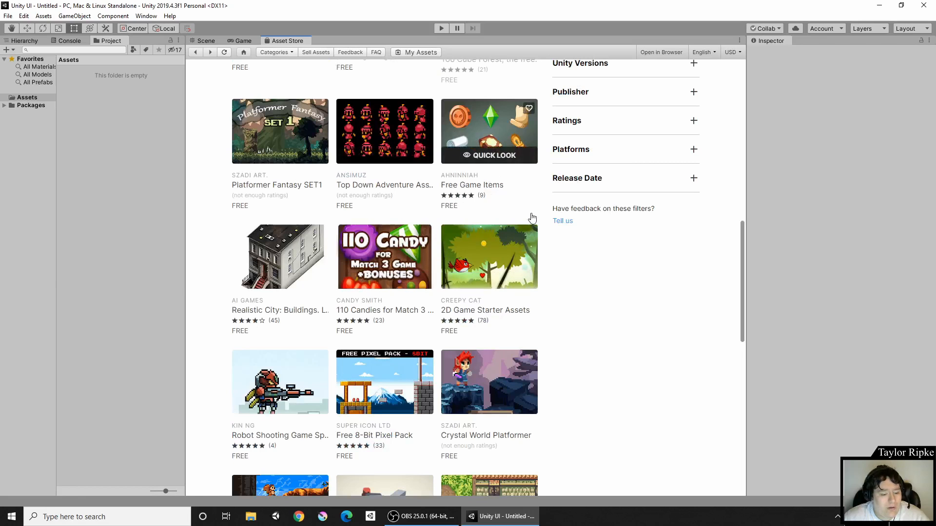
scroll(512, 210, down, 4)
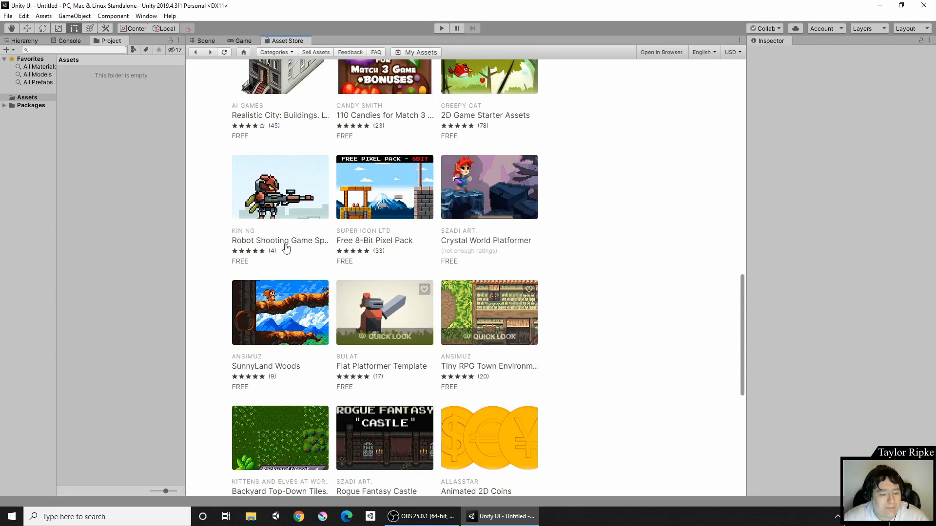
scroll(457, 292, down, 2)
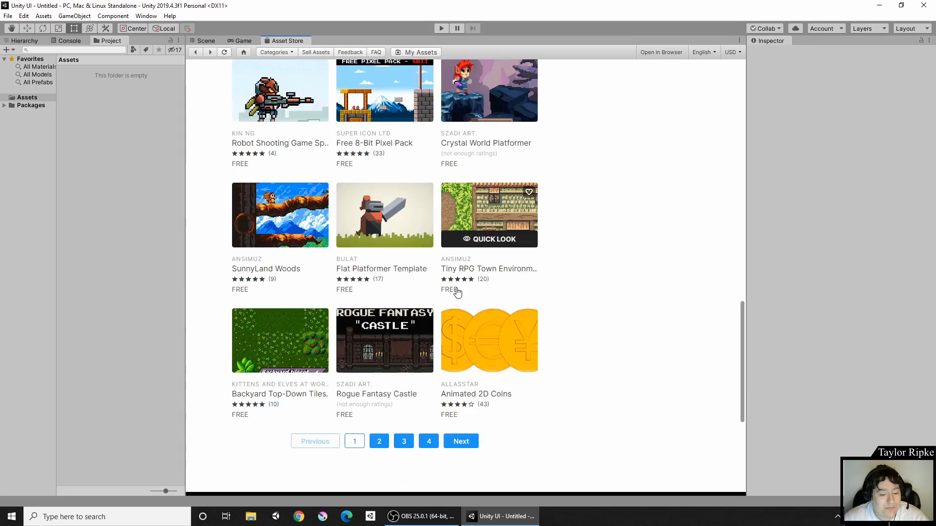
scroll(468, 247, up, 1)
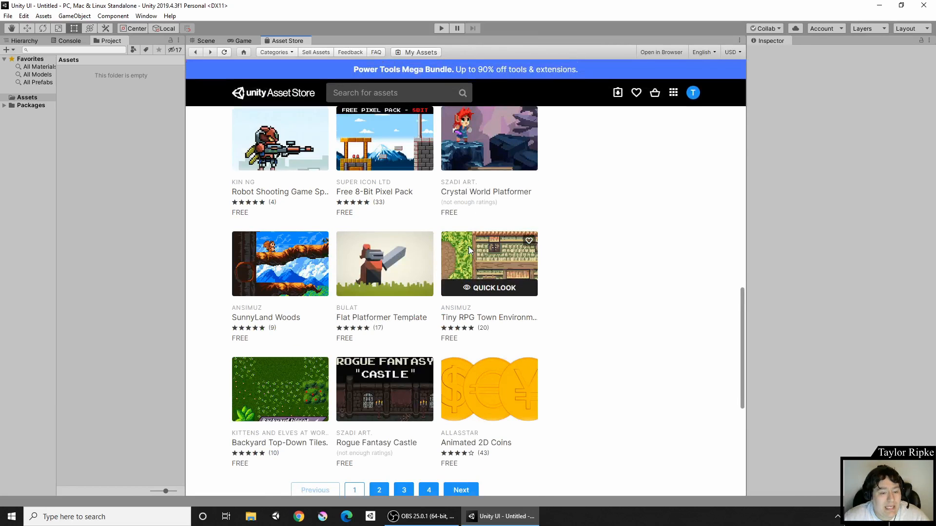
scroll(469, 247, up, 7)
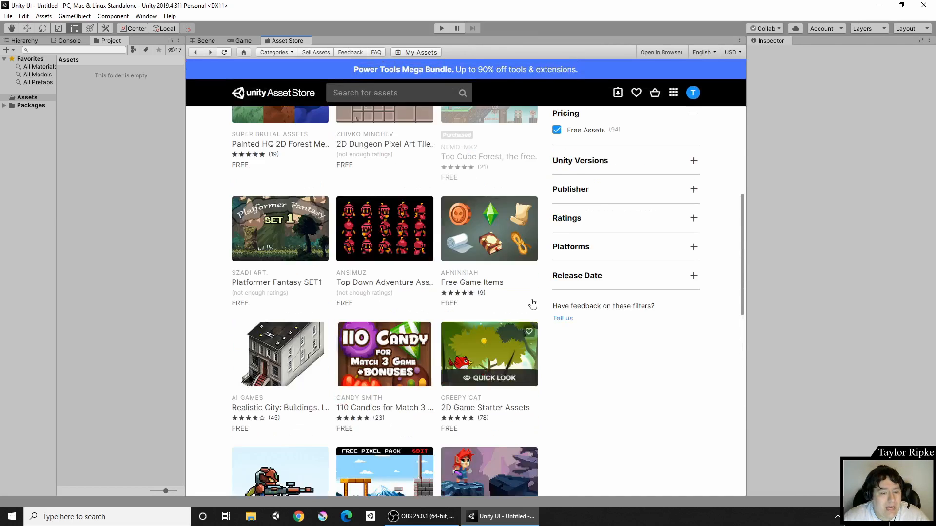
scroll(533, 305, up, 1)
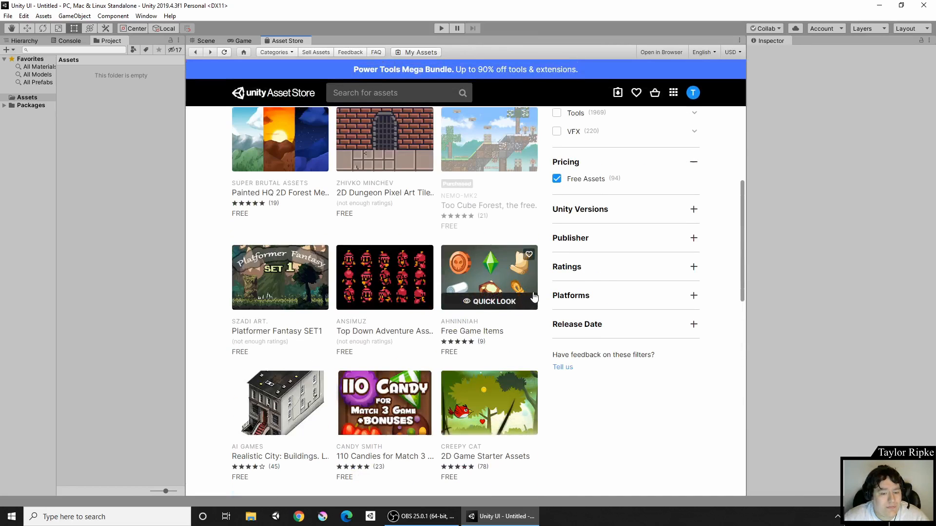
click(496, 269)
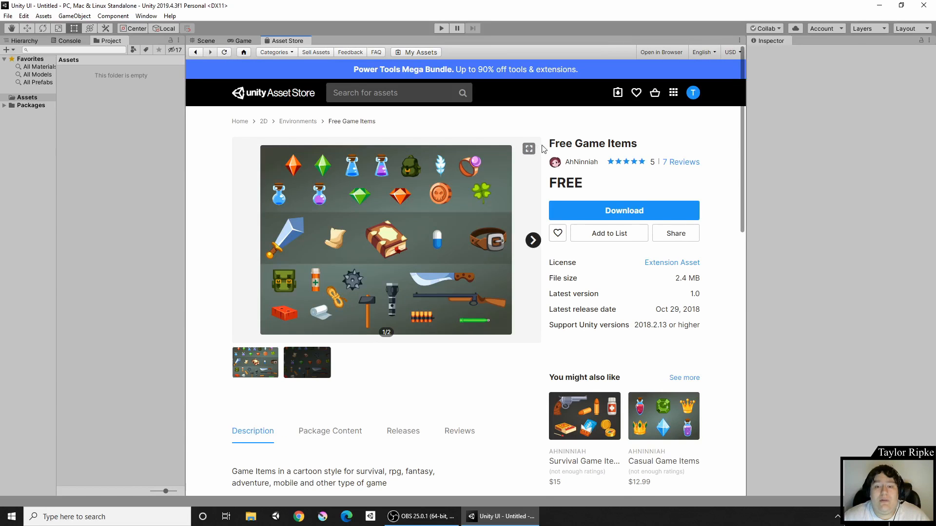
Step: Read through the Free Game Items page, highlighting its title and 30-item description
drag(553, 143, 656, 145)
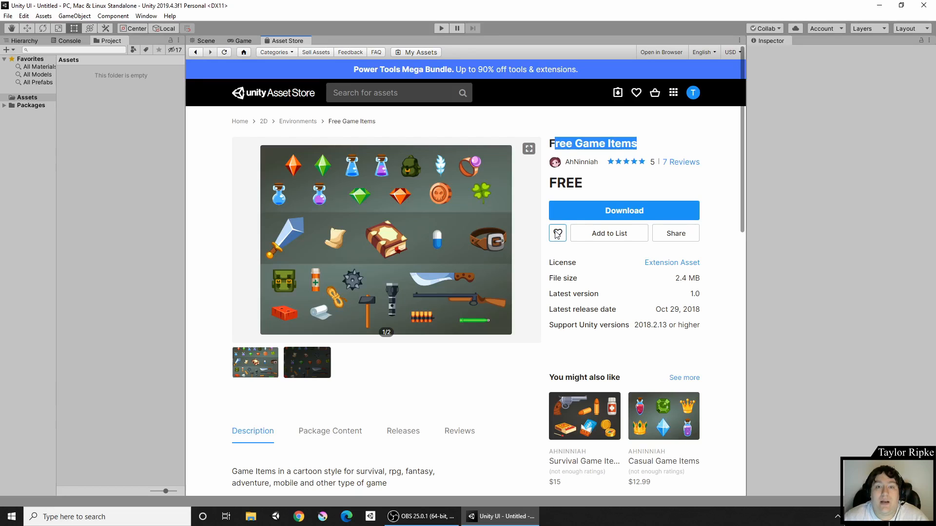
scroll(557, 234, down, 6)
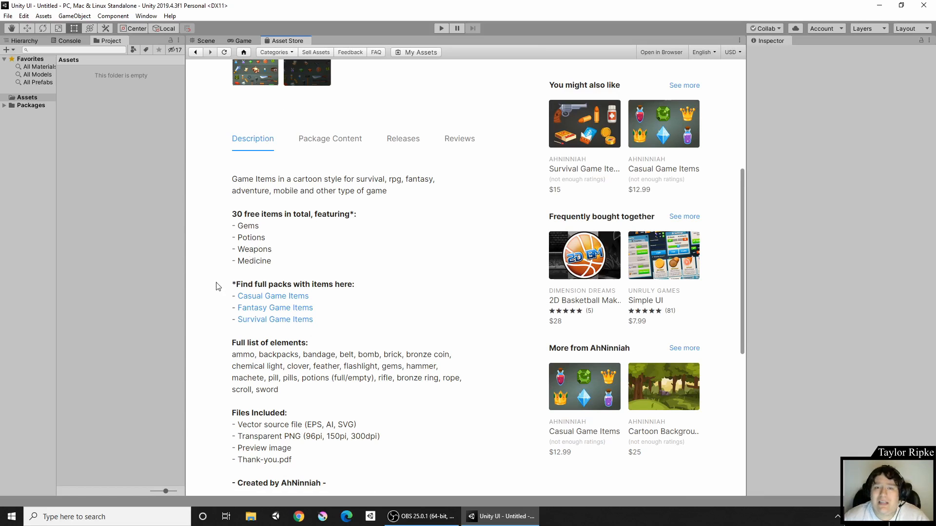
scroll(361, 268, down, 3)
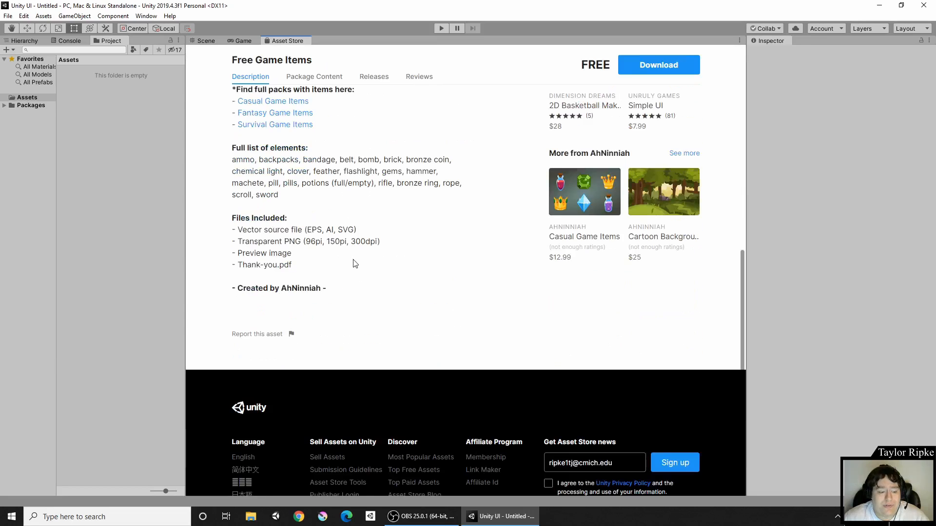
scroll(362, 267, up, 3)
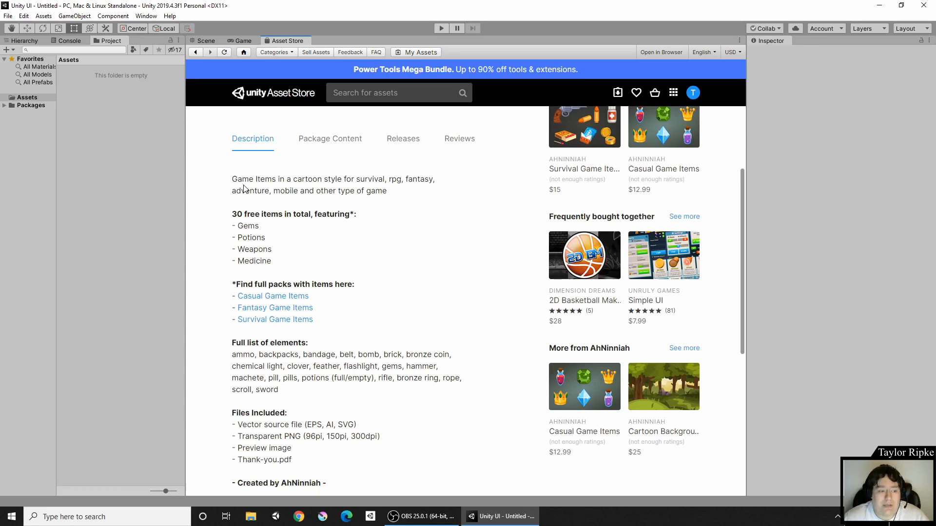
scroll(370, 257, down, 2)
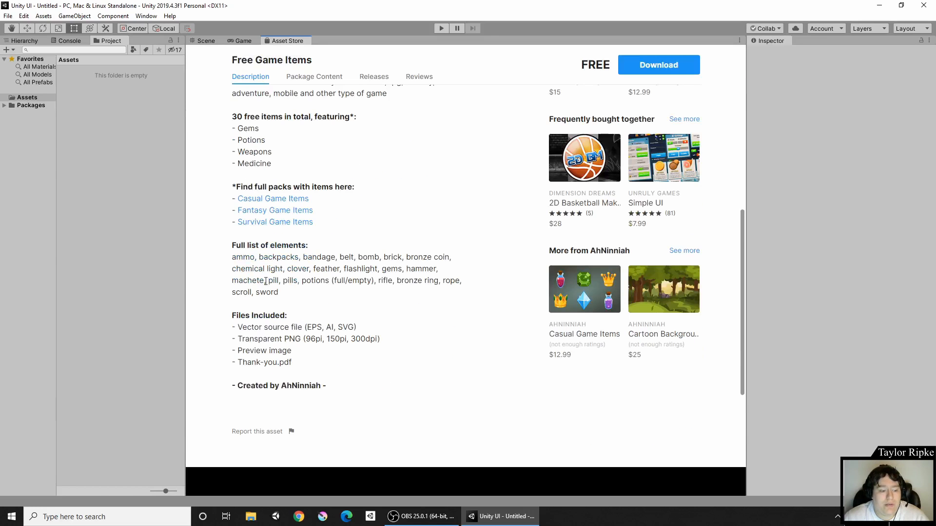
scroll(375, 323, up, 1)
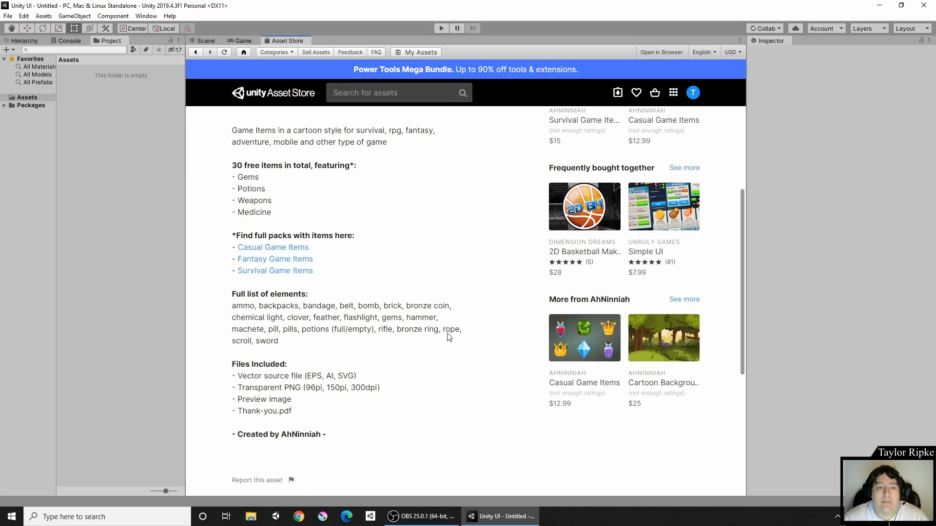
scroll(451, 331, up, 6)
scroll(471, 285, down, 1)
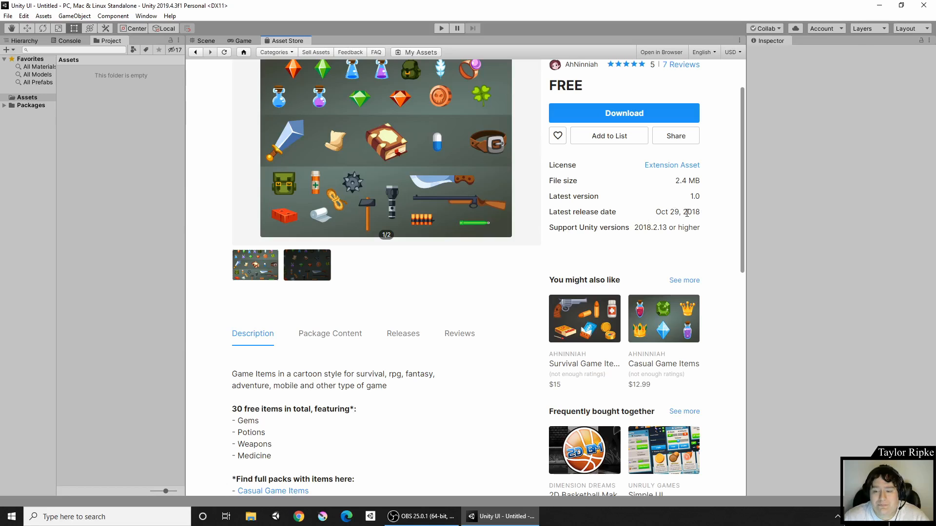
Step: Highlight the release year and the required Unity version, 2018.2.13 or higher
drag(703, 213, 689, 215)
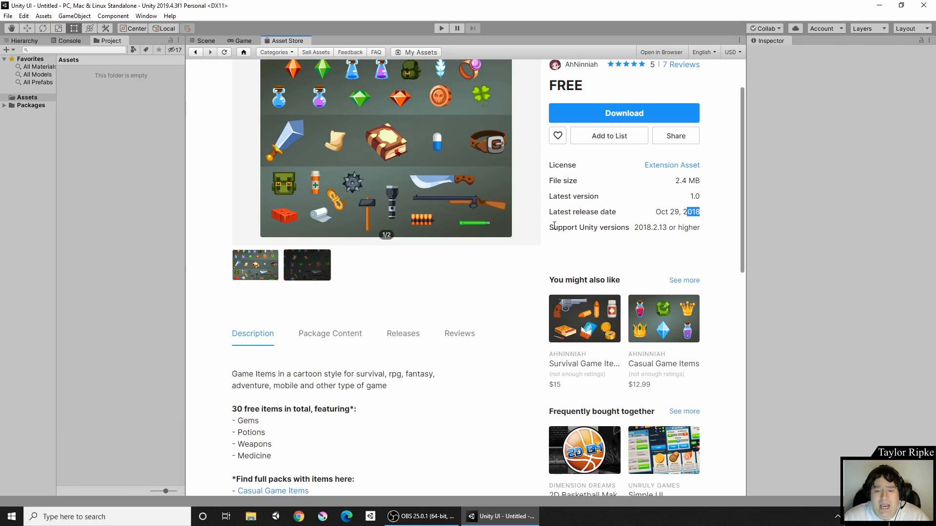
drag(549, 227, 638, 223)
drag(673, 222, 703, 231)
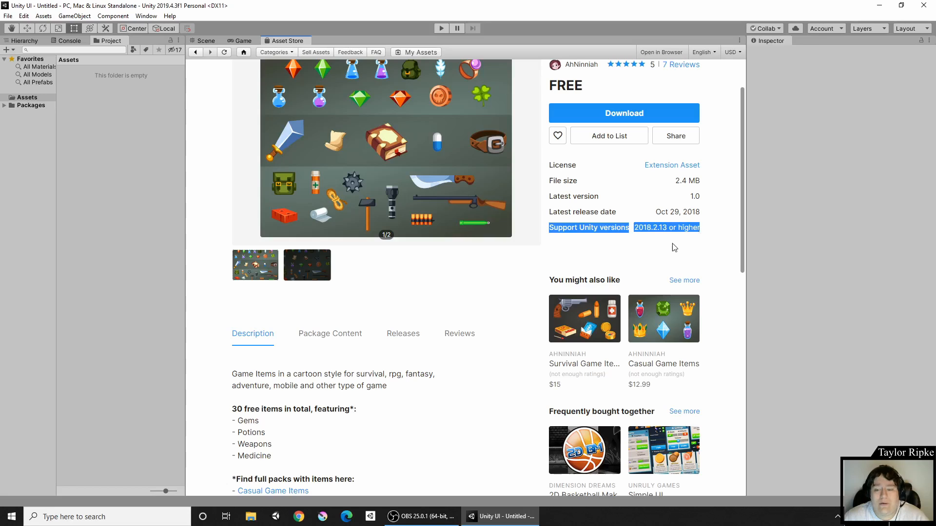
scroll(674, 248, up, 2)
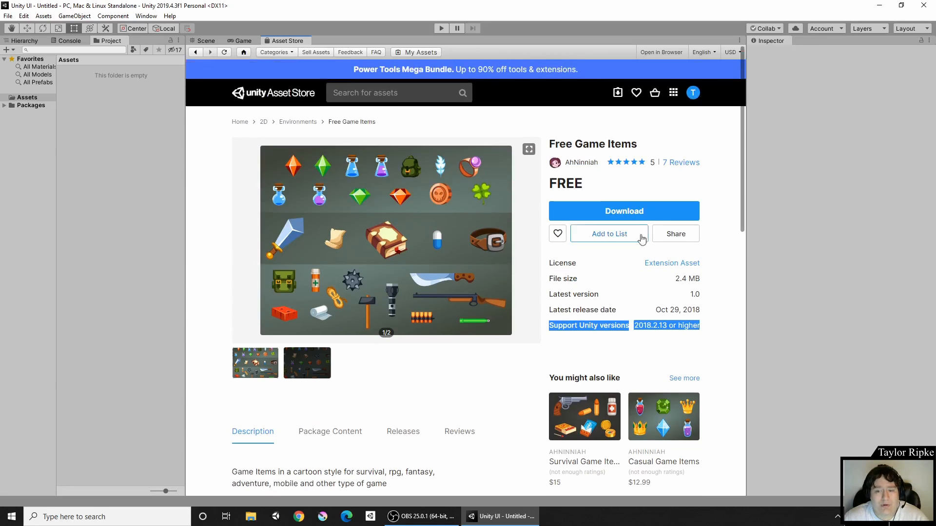
Step: Download Free Game Items and import all its files into the project's Assets
click(634, 211)
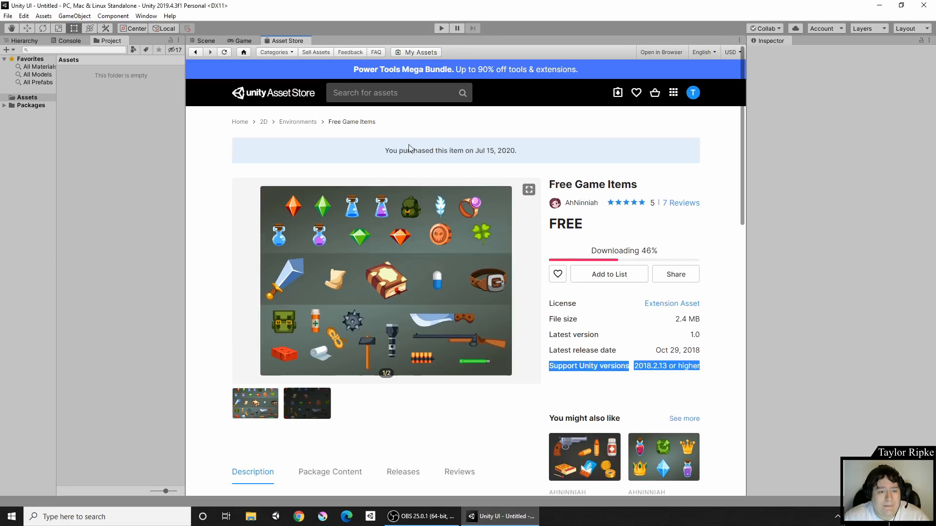
click(615, 252)
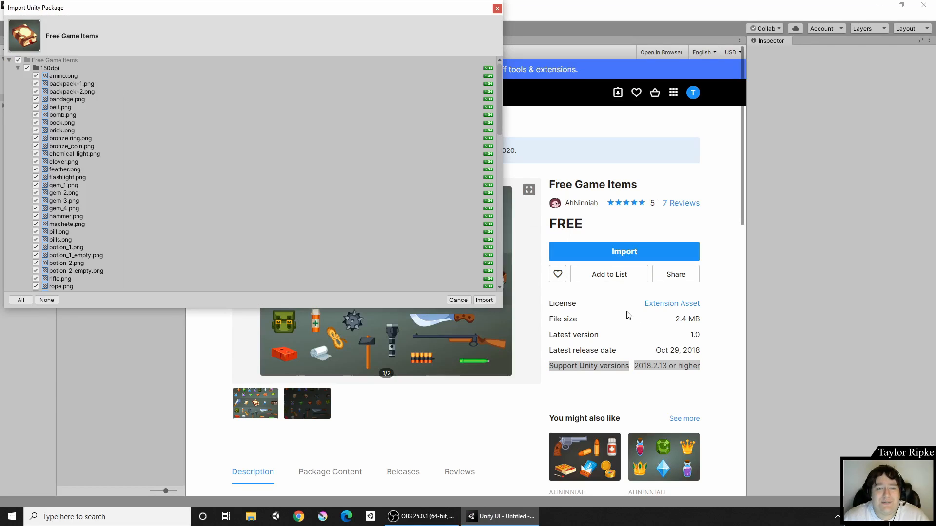
click(484, 300)
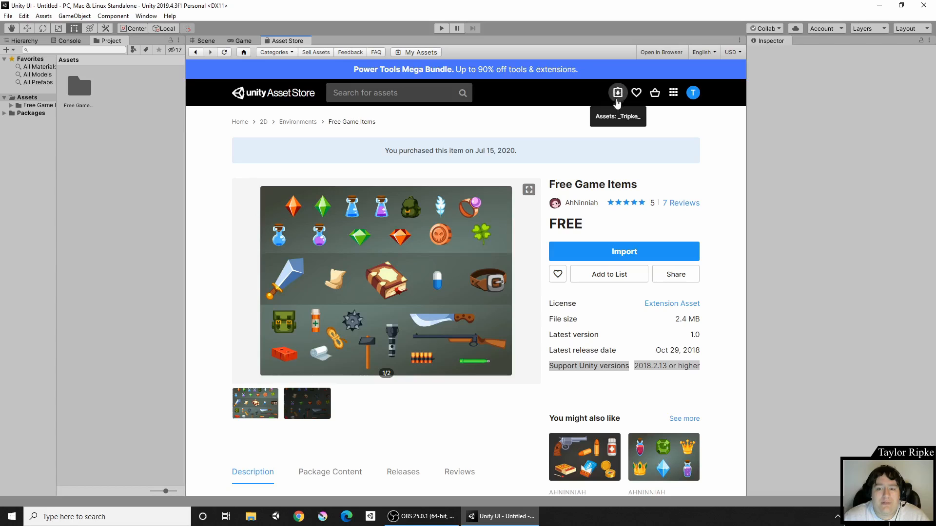
Step: Show My Assets, browse the 364 owned packages, and focus the Search for my assets box
click(618, 95)
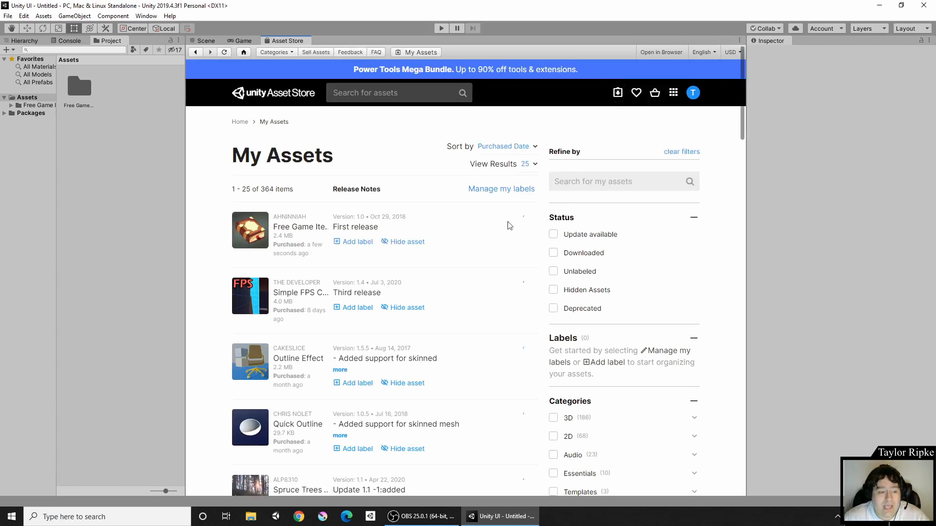
scroll(285, 211, down, 3)
scroll(281, 211, down, 12)
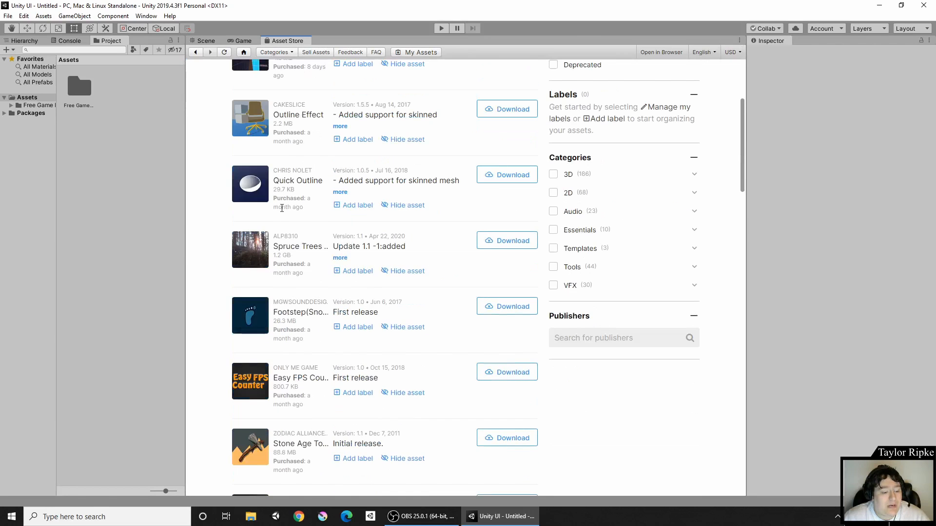
scroll(282, 212, down, 5)
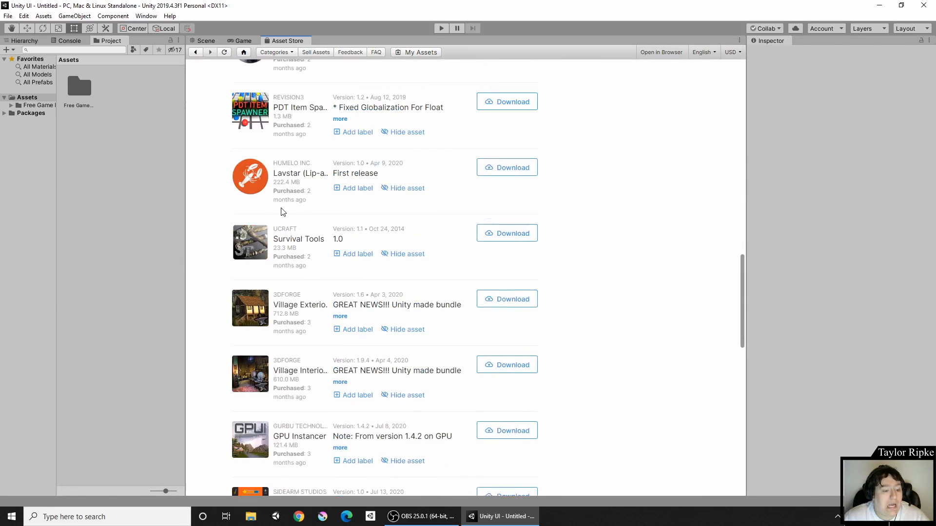
scroll(284, 200, down, 10)
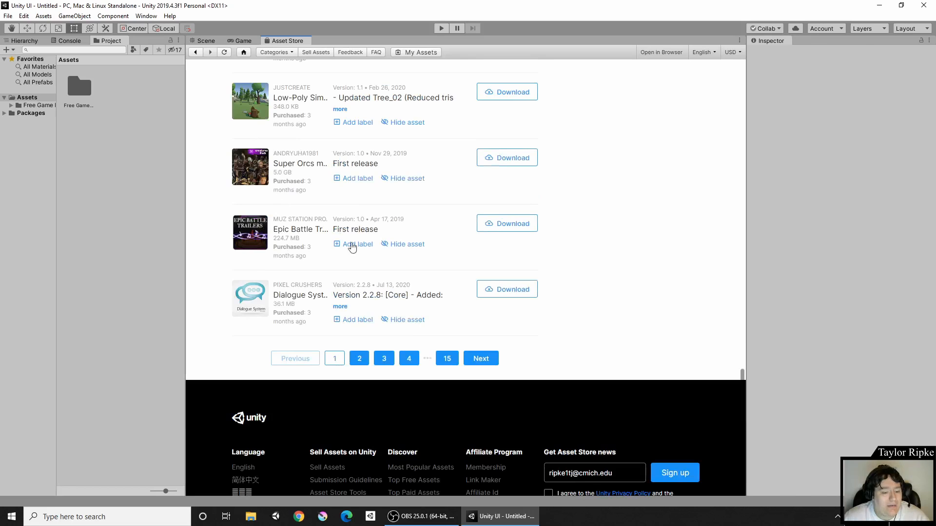
scroll(497, 356, up, 20)
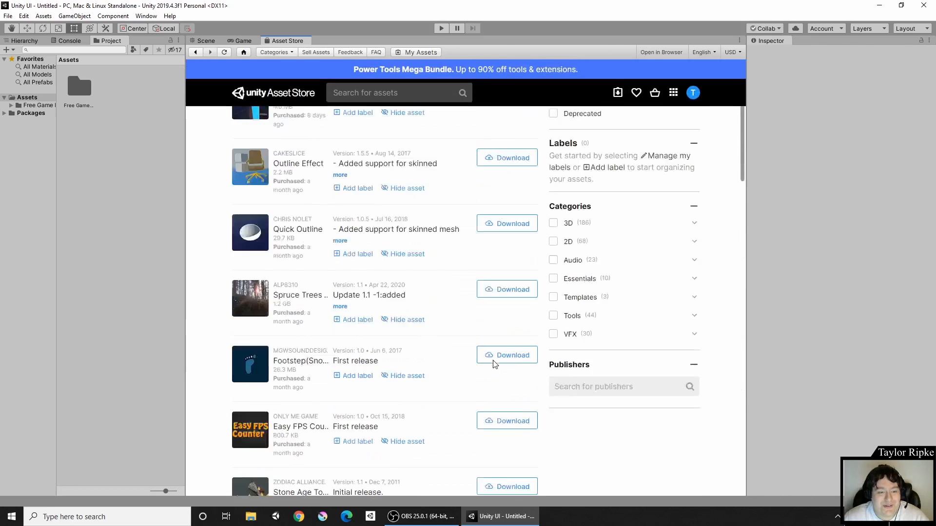
click(586, 184)
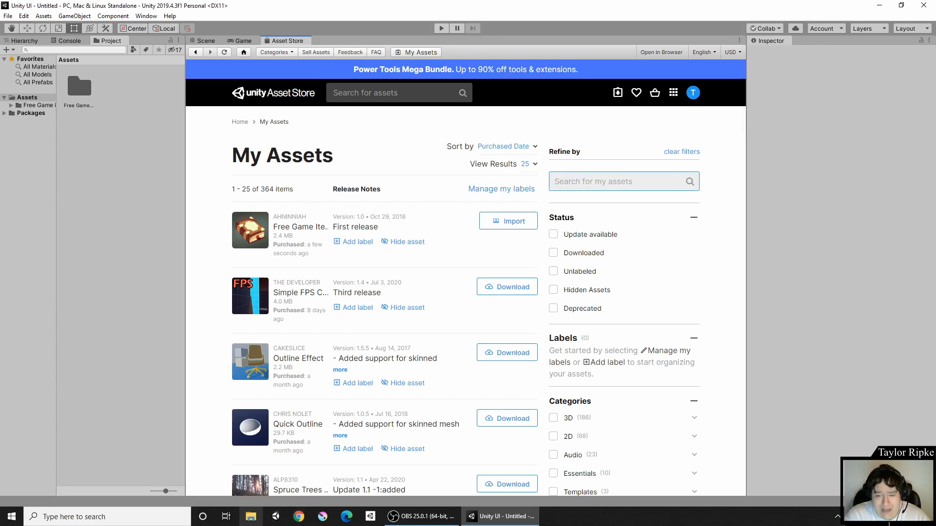
Step: Filter My Assets by 'rpg', leaving 33 items with Free Game Items first
text(rpg)
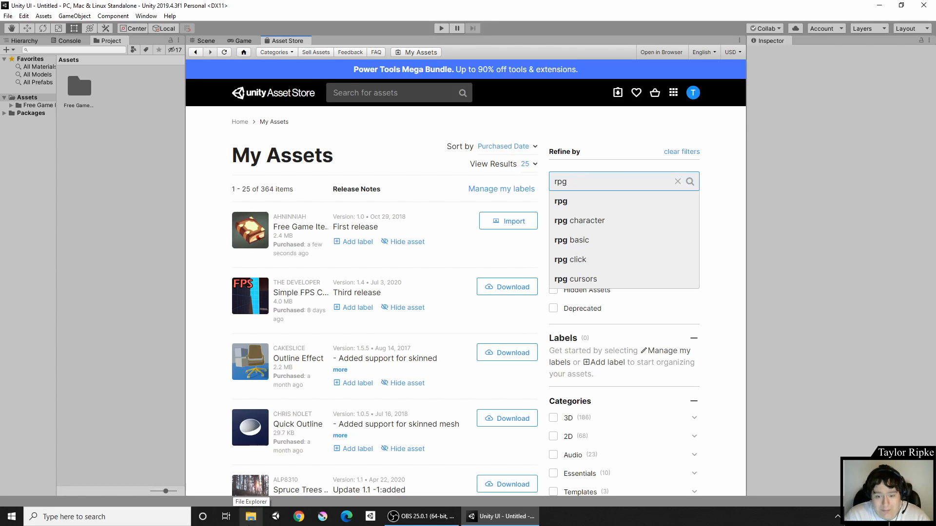
key(Return)
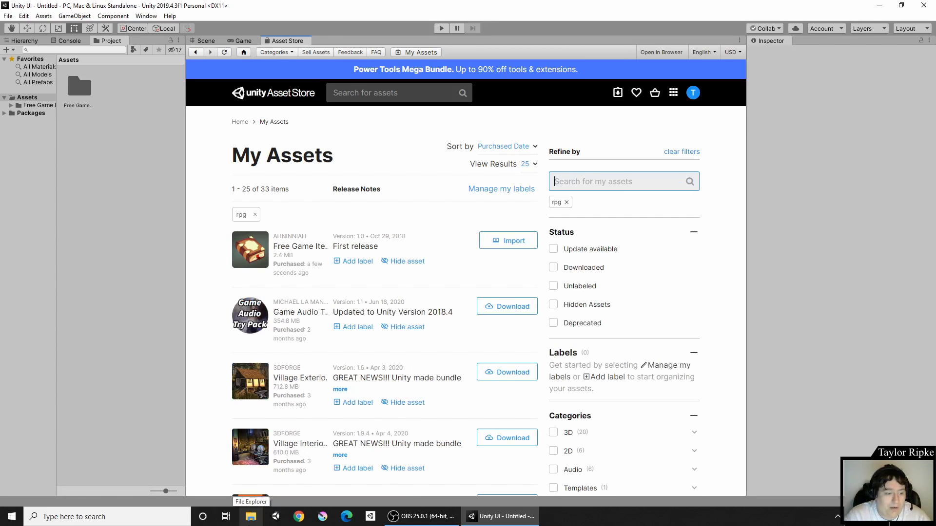
scroll(280, 179, down, 5)
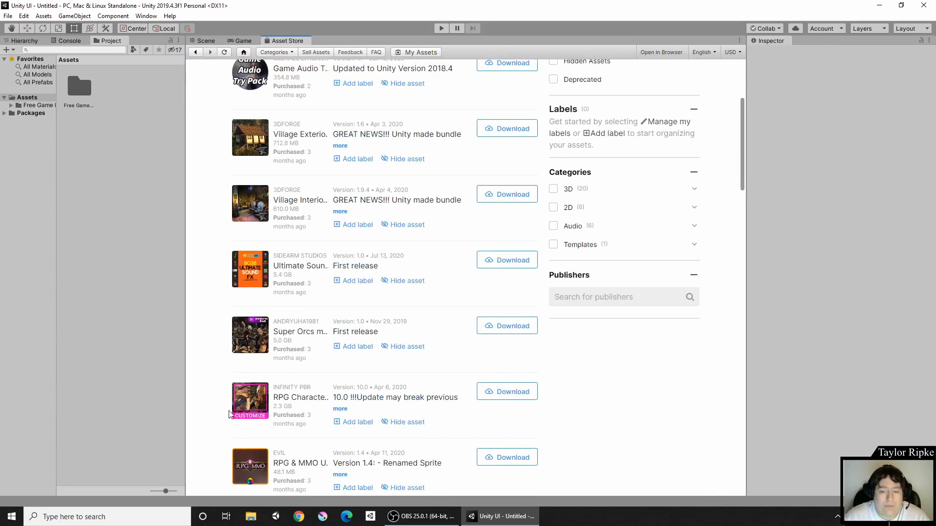
scroll(230, 415, up, 5)
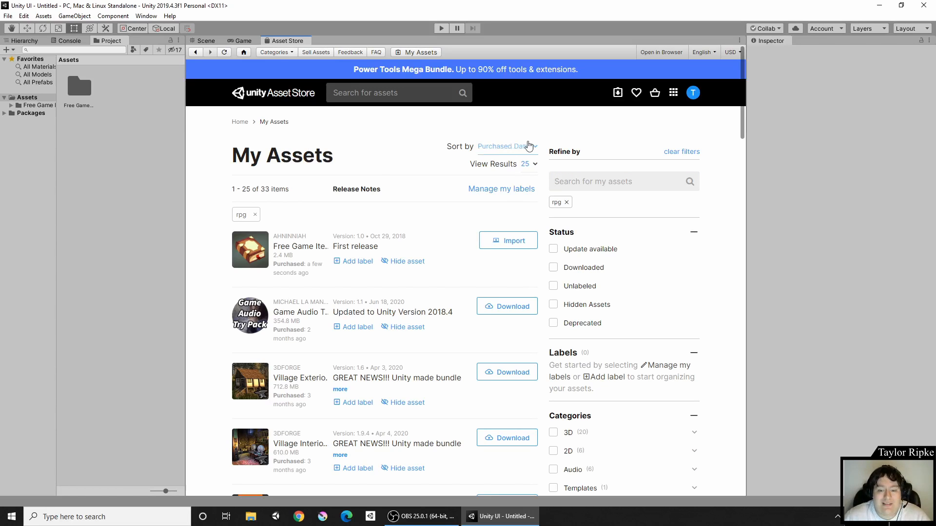
scroll(615, 184, down, 3)
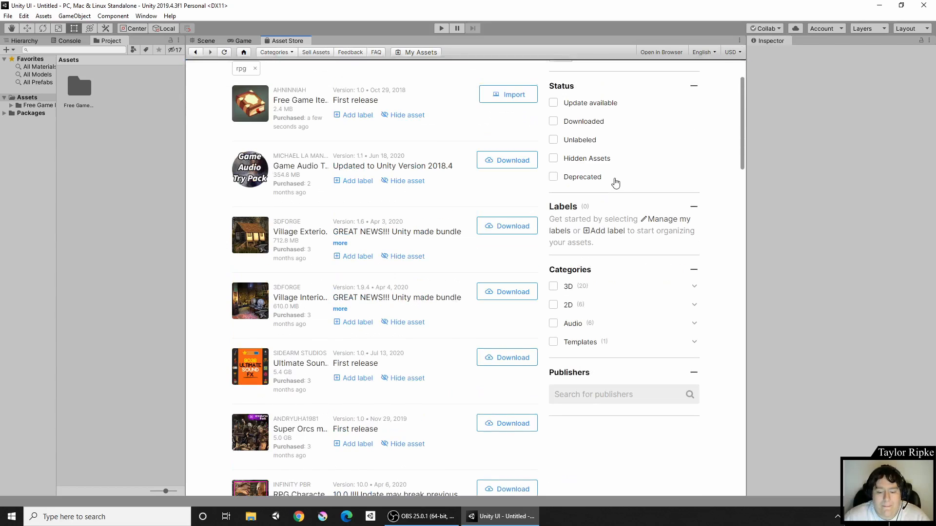
scroll(608, 178, up, 1)
scroll(608, 176, up, 2)
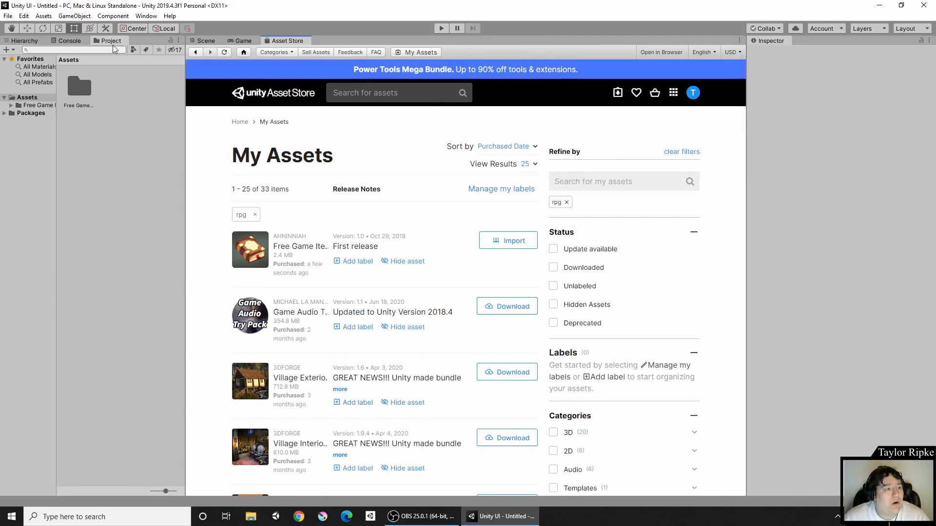
Step: Dock the Project panel below the Asset Store, switch to the Scene view, and open the Free Game Items folder
drag(108, 43, 325, 456)
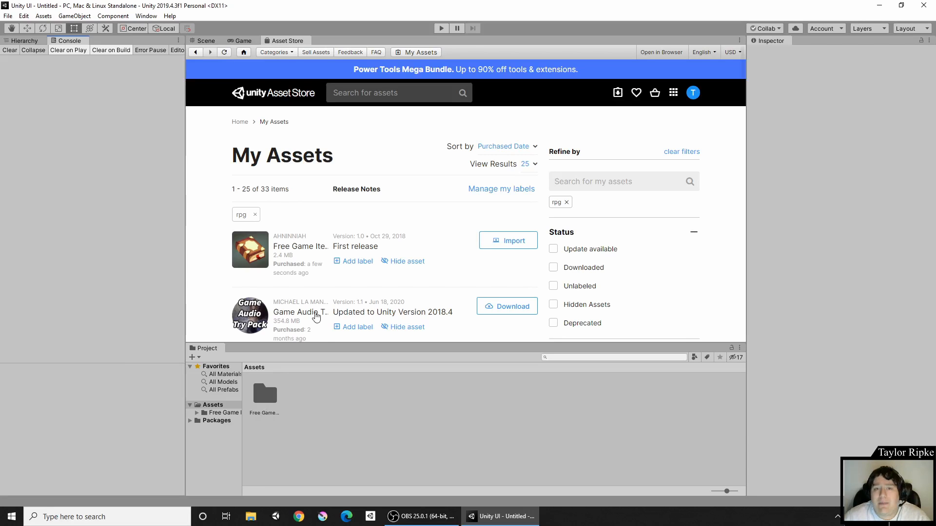
click(256, 396)
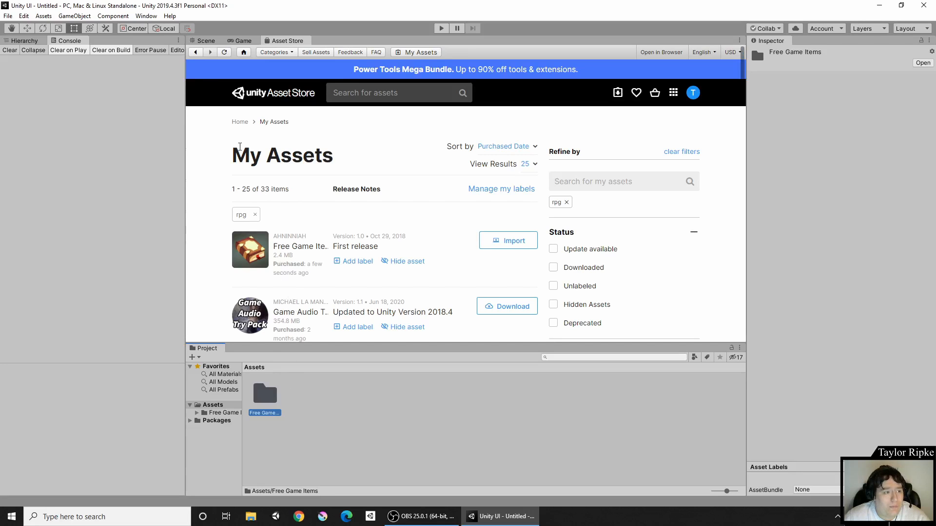
click(203, 41)
double_click(264, 394)
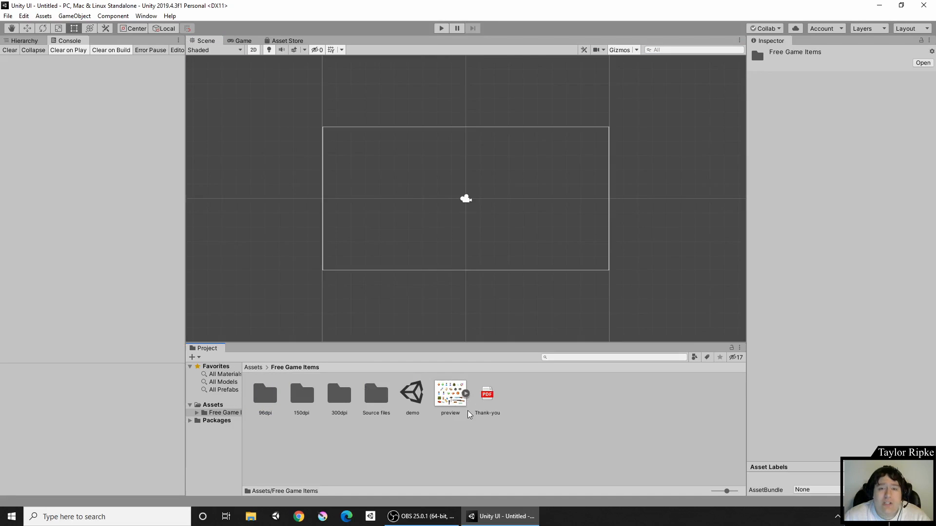
Step: Load the demo scene and show its objects in the Hierarchy
double_click(412, 395)
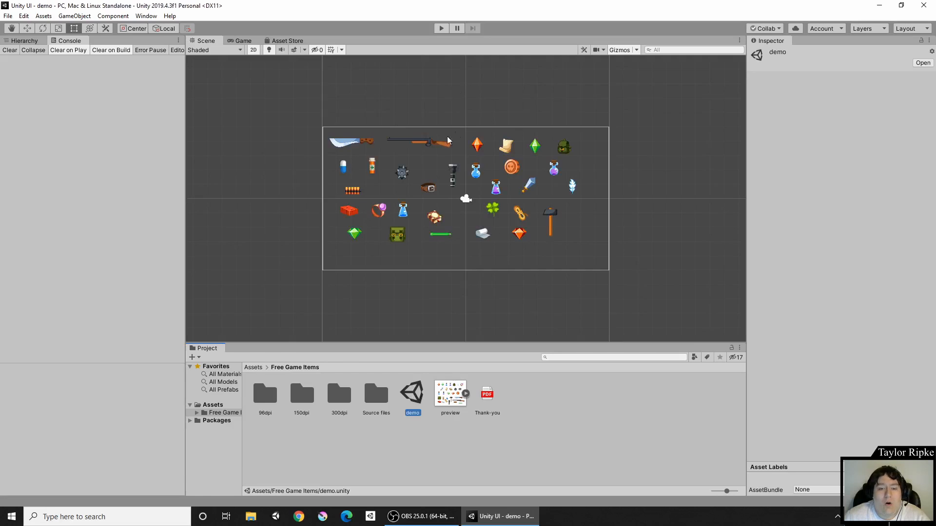
click(24, 40)
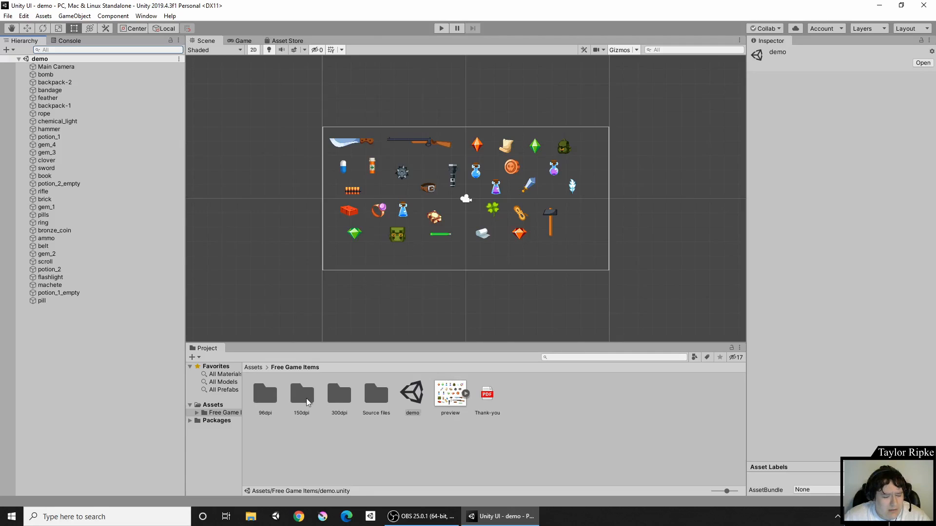
click(343, 393)
click(261, 395)
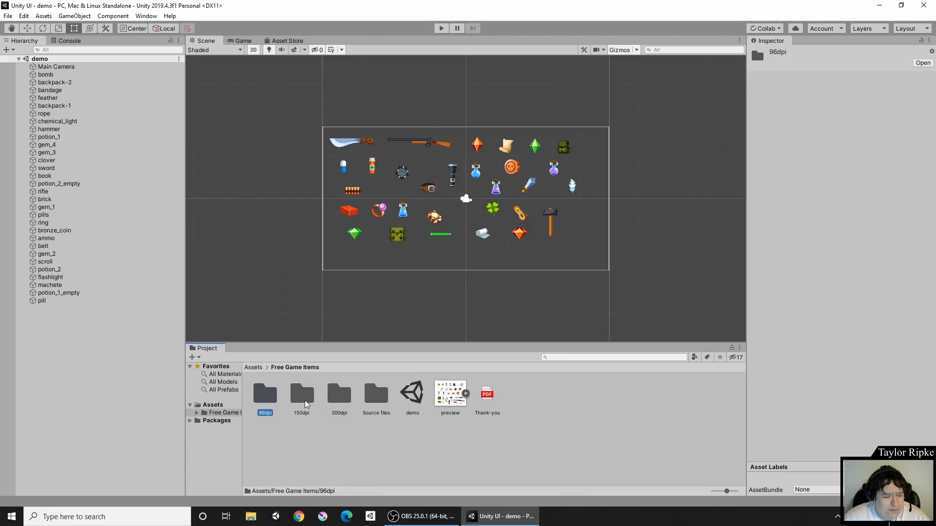
Step: Test-place a backpack-1 sprite from 300dpi, undo it, and return to the Asset Store
double_click(340, 395)
drag(315, 409, 458, 281)
key(ctrl+z)
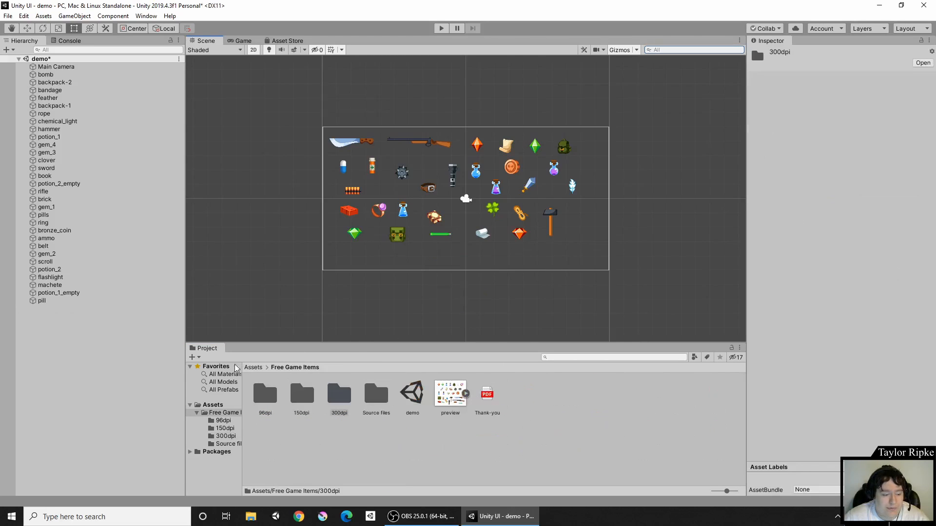
click(248, 369)
click(278, 41)
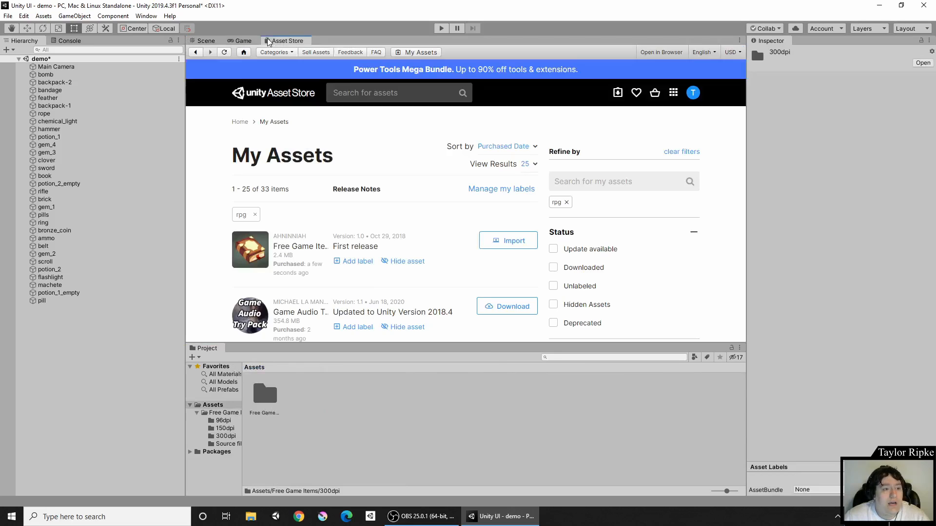